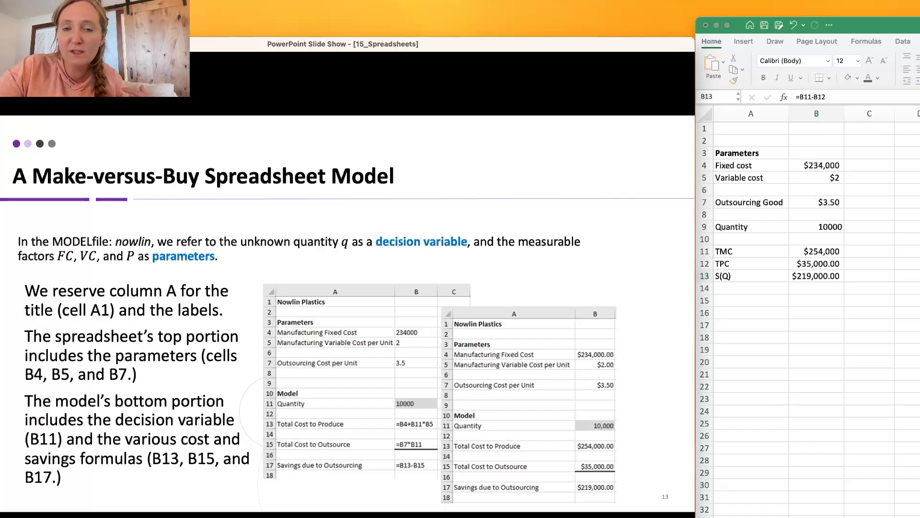
# Advance the slide show to "One-Way Data Table for Nowlin", then switch to Excel and move its window to show more of the worksheet.
pyautogui.click(305, 256)
pyautogui.click(305, 257)
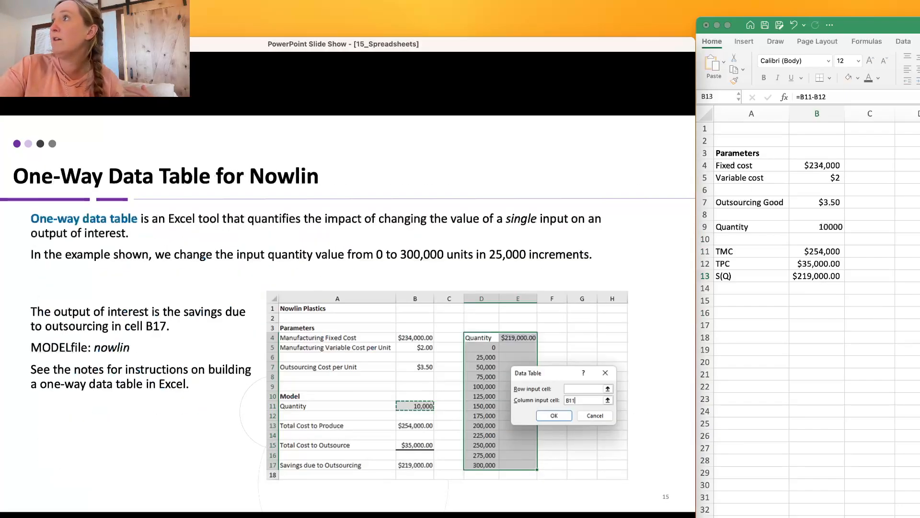
pyautogui.click(872, 214)
pyautogui.moveTo(918, 28); pyautogui.dragTo(600, 26)
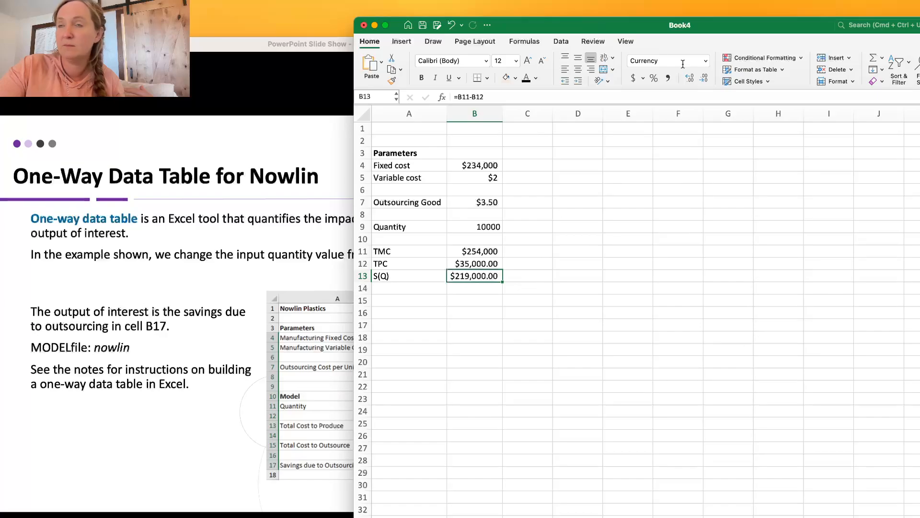
# Enter the heading Quantity in cell D3 and the starting quantity 0 in D4.
pyautogui.click(584, 152)
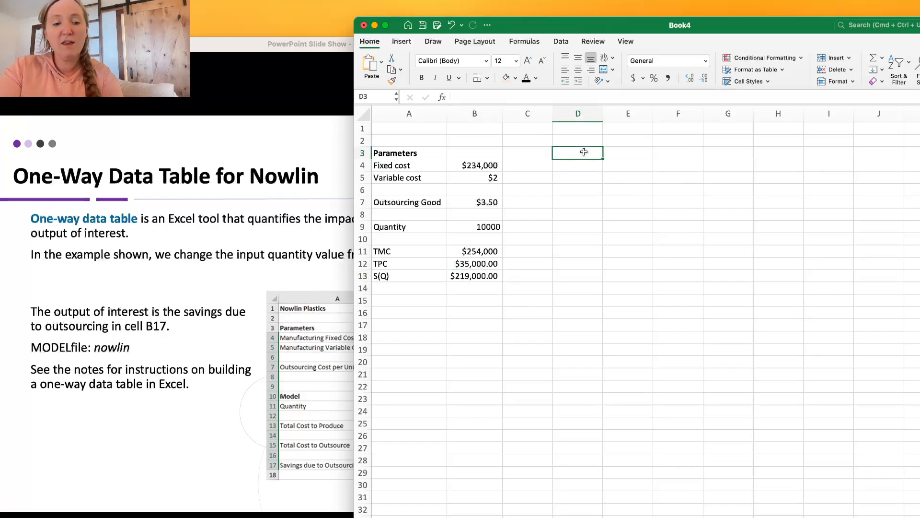
pyautogui.write('Quanti')
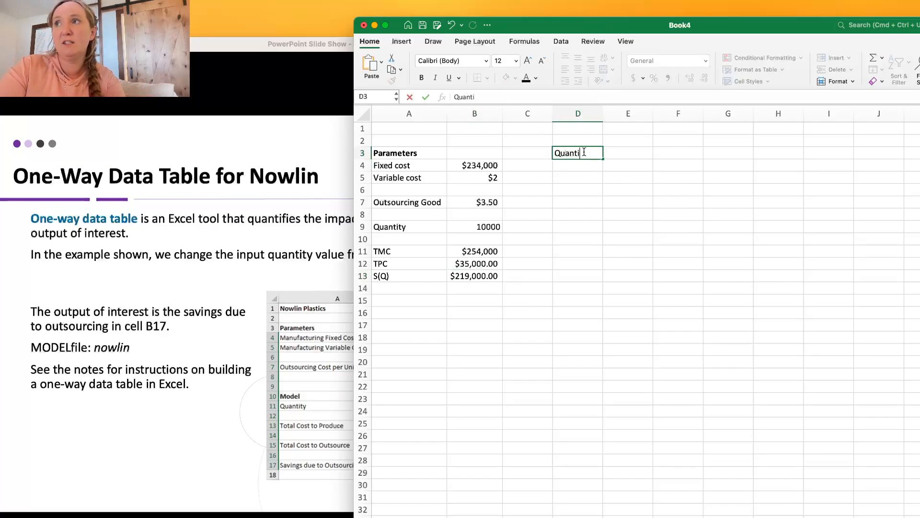
pyautogui.write('ty')
pyautogui.press('Return')
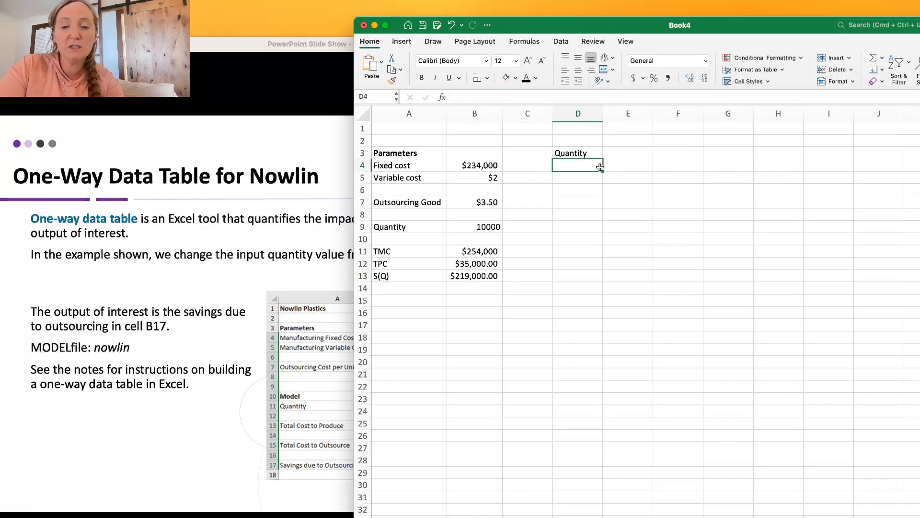
pyautogui.write('0')
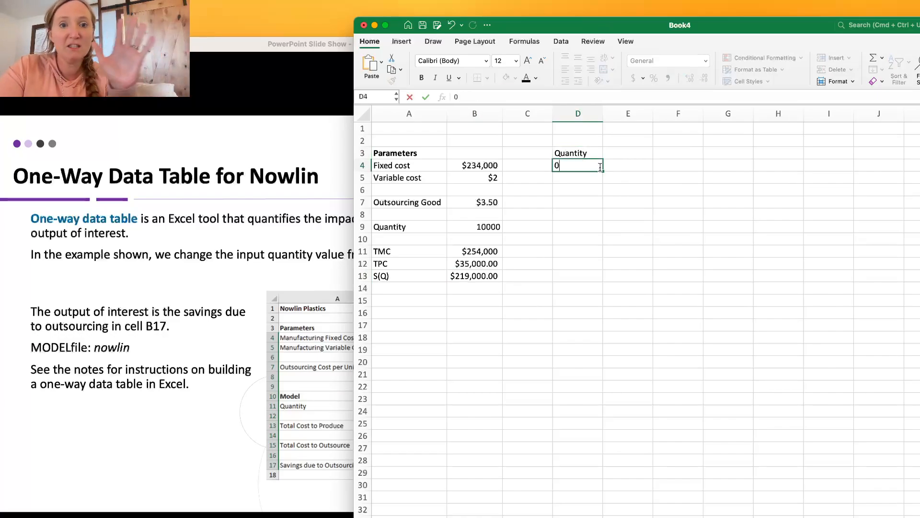
pyautogui.press('Return')
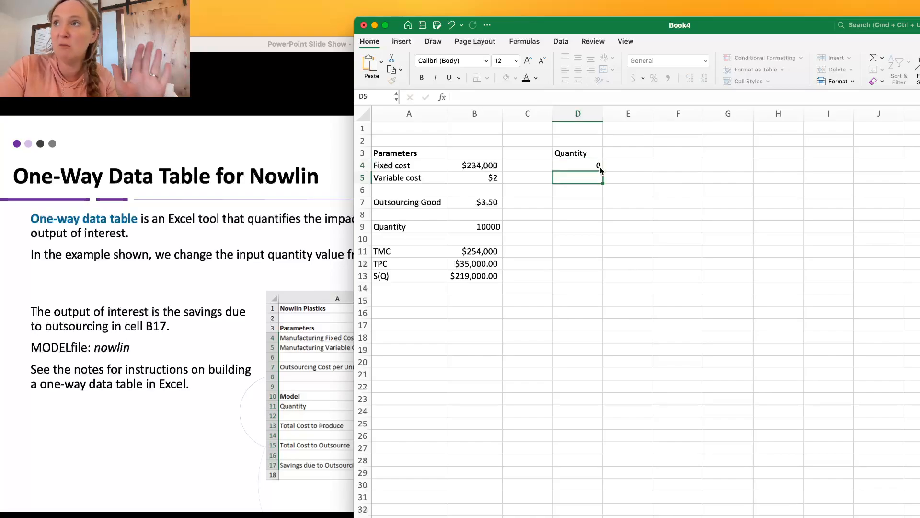
# Enter 25,000 in cell D5 as the second quantity of the series.
pyautogui.write('2')
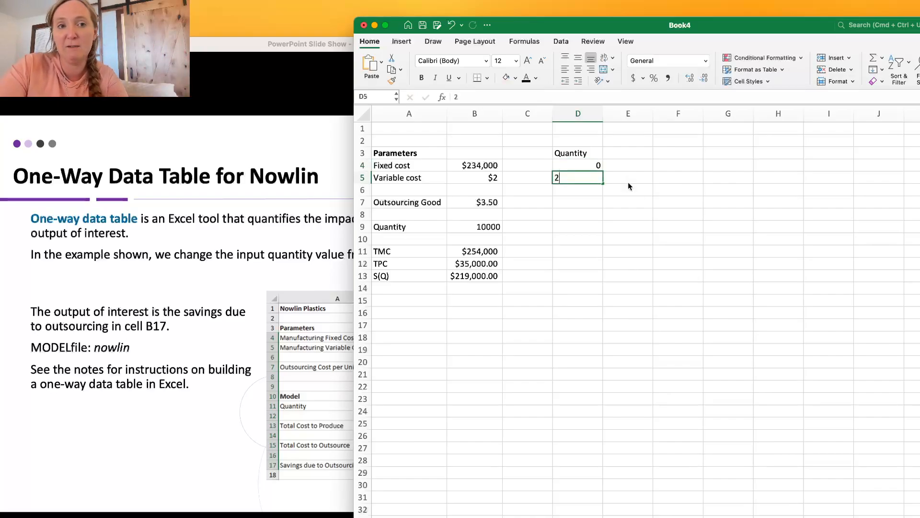
pyautogui.write('50')
pyautogui.press('BackSpace')
pyautogui.write(',')
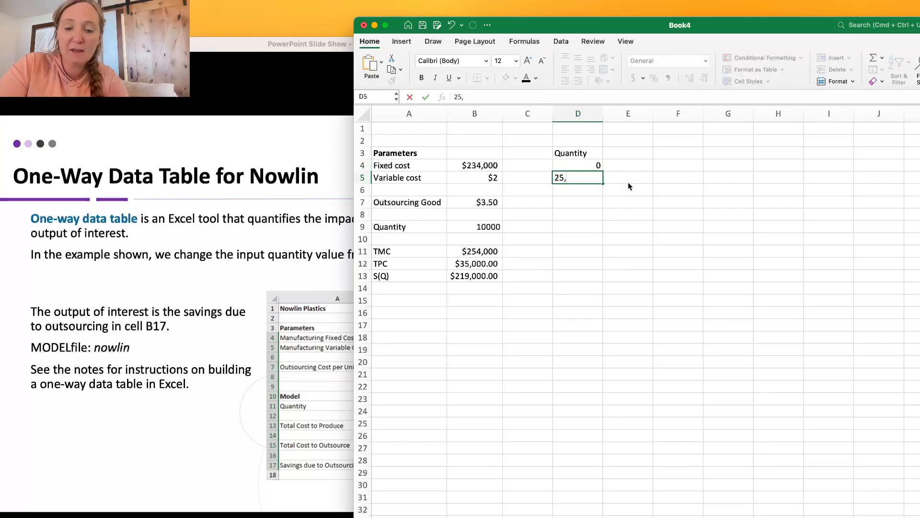
pyautogui.write('000')
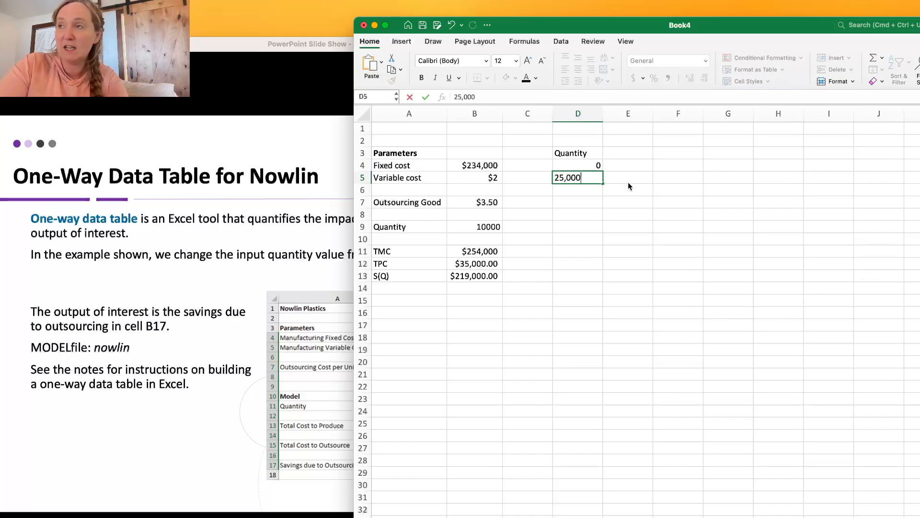
pyautogui.press('Return')
# Enter 50000 in cell D6 as the third quantity of the series.
pyautogui.write('50')
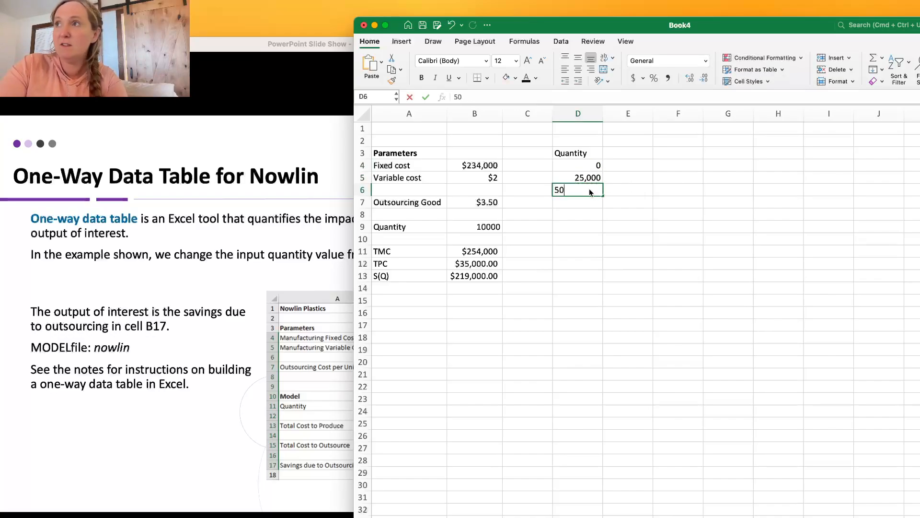
pyautogui.write('00')
pyautogui.press('Return')
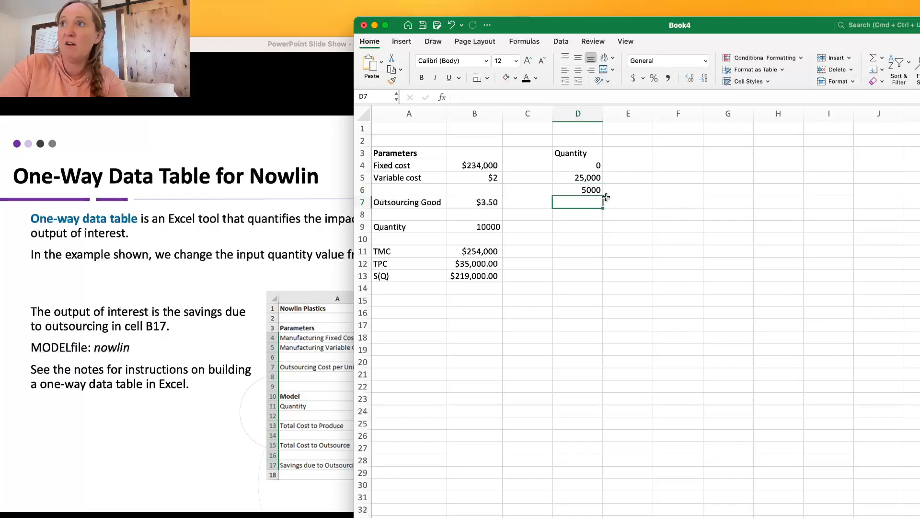
pyautogui.click(590, 189)
pyautogui.click(470, 98)
pyautogui.write('0')
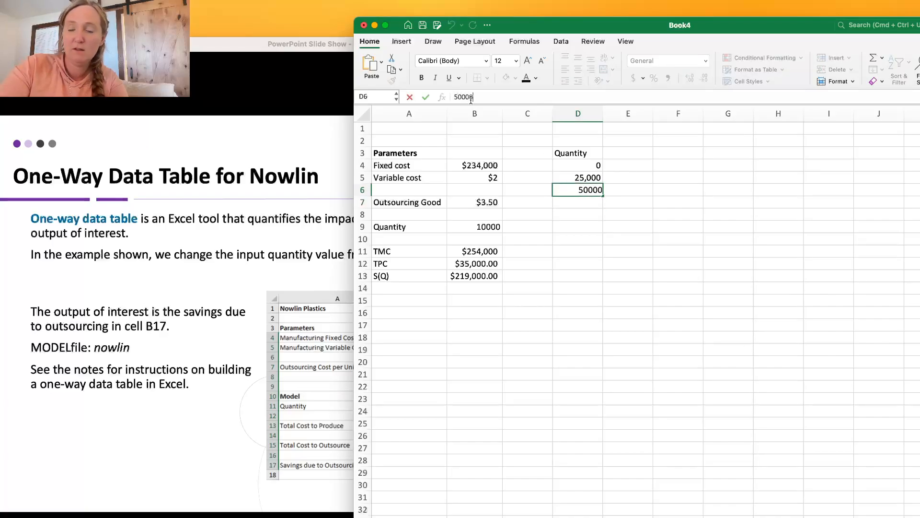
pyautogui.press('Return')
# Extend the quantity series in D4:D6 down to D16, reaching 300000 in increments of 25,000.
pyautogui.click(581, 167)
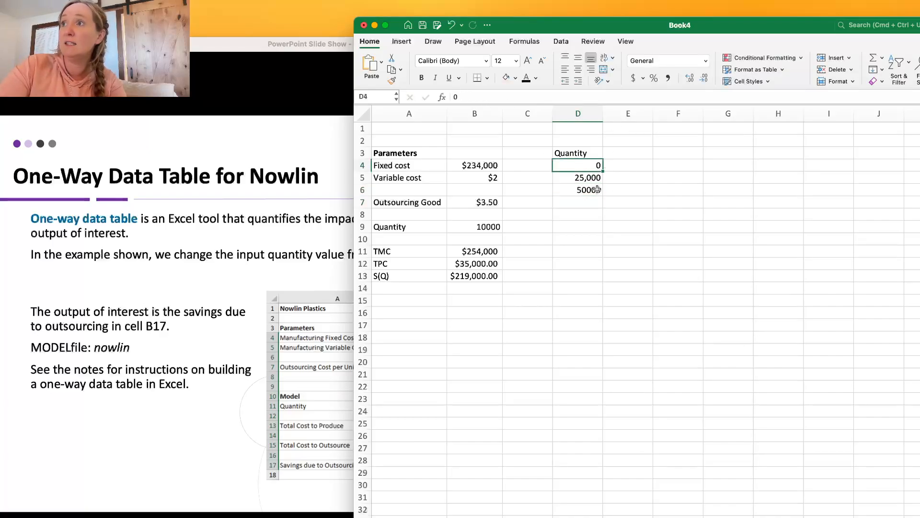
pyautogui.keyDown('shift'); pyautogui.click(595, 177); pyautogui.keyUp('shift')
pyautogui.keyDown('shift'); pyautogui.click(594, 190); pyautogui.keyUp('shift')
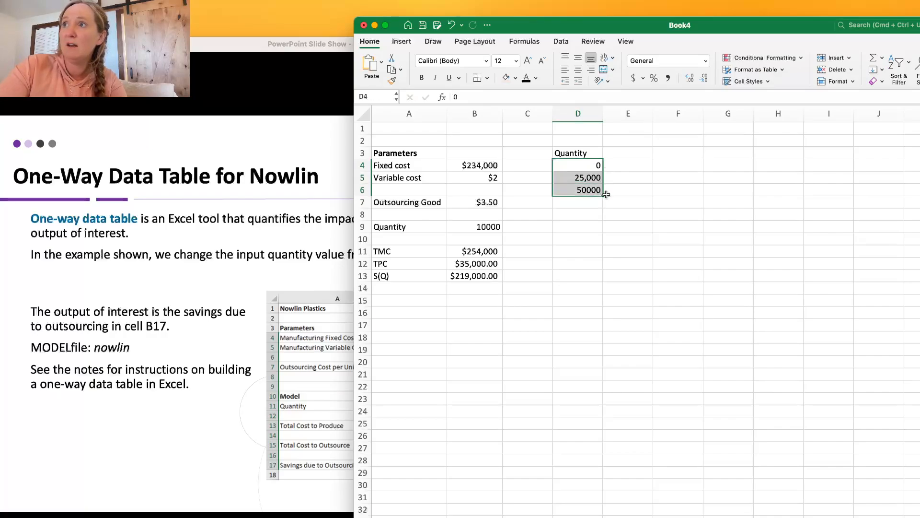
pyautogui.moveTo(603, 196); pyautogui.dragTo(590, 316)
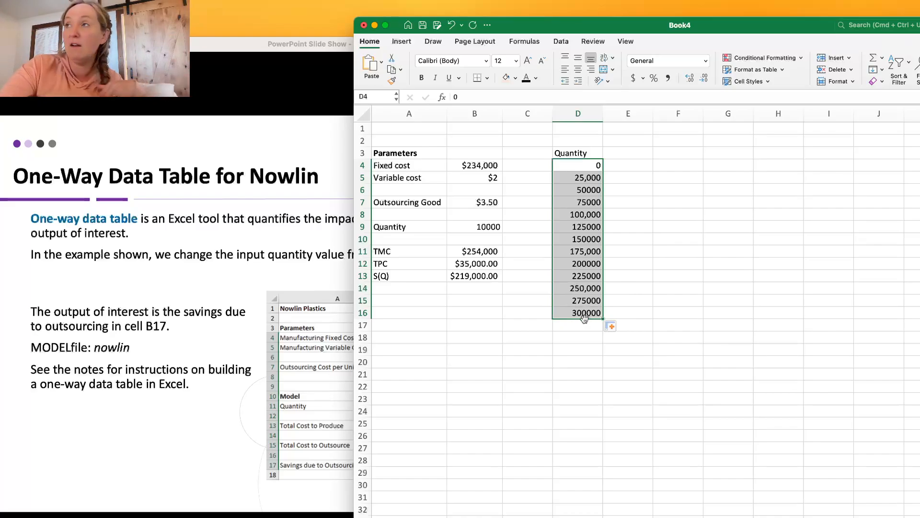
# Link cell E3 to the S(Q) savings result with the formula =B13.
pyautogui.click(627, 151)
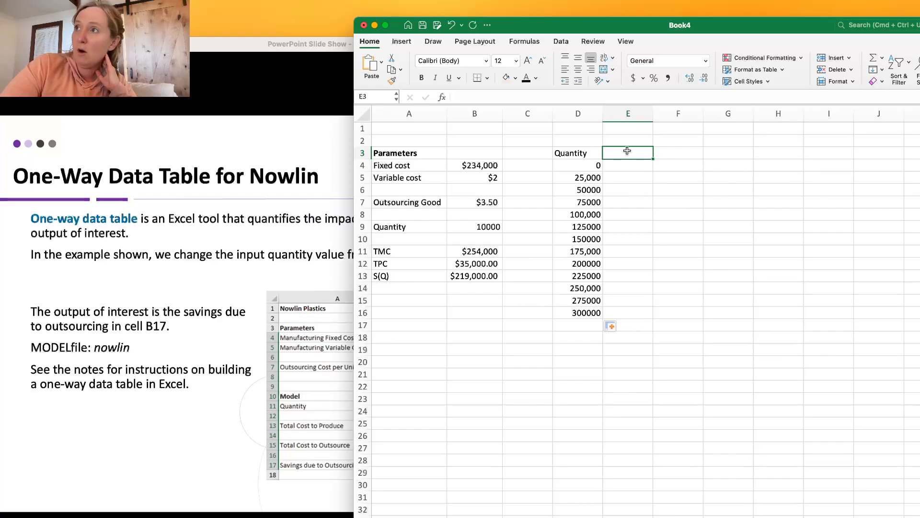
pyautogui.write('=')
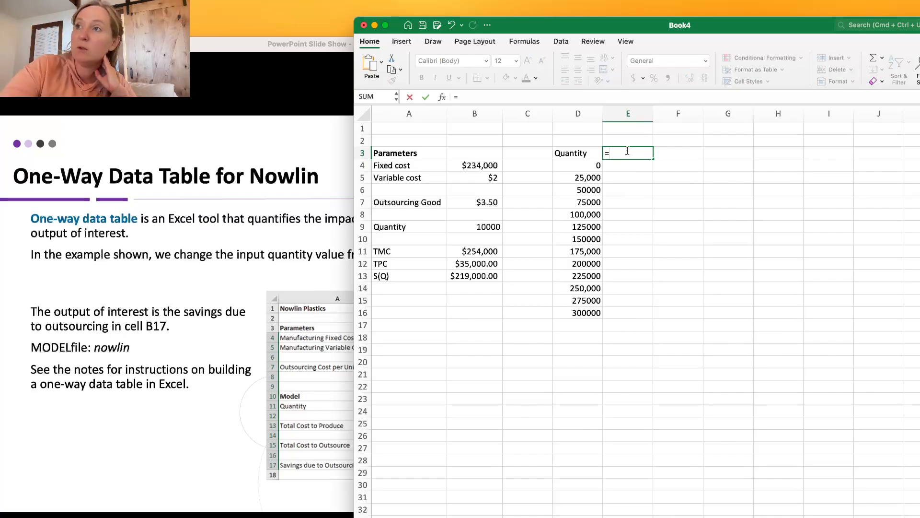
pyautogui.click(463, 277)
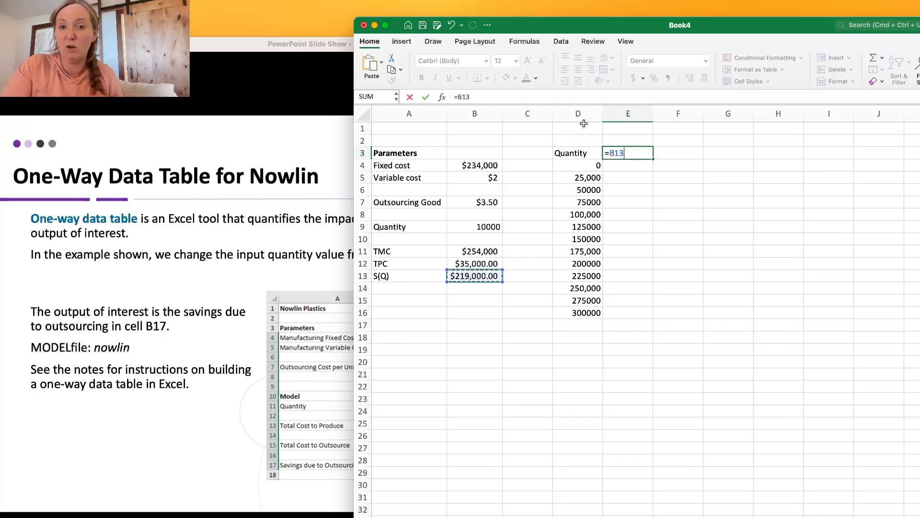
pyautogui.press('Return')
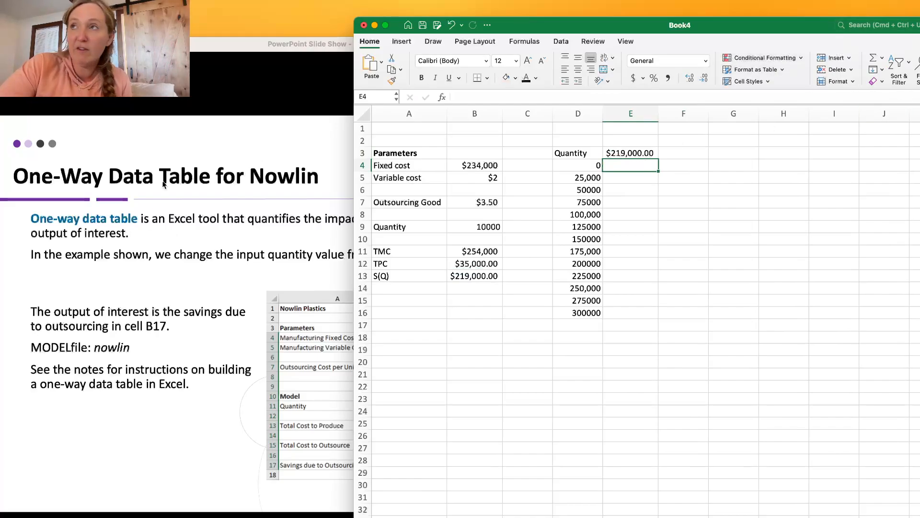
pyautogui.click(560, 42)
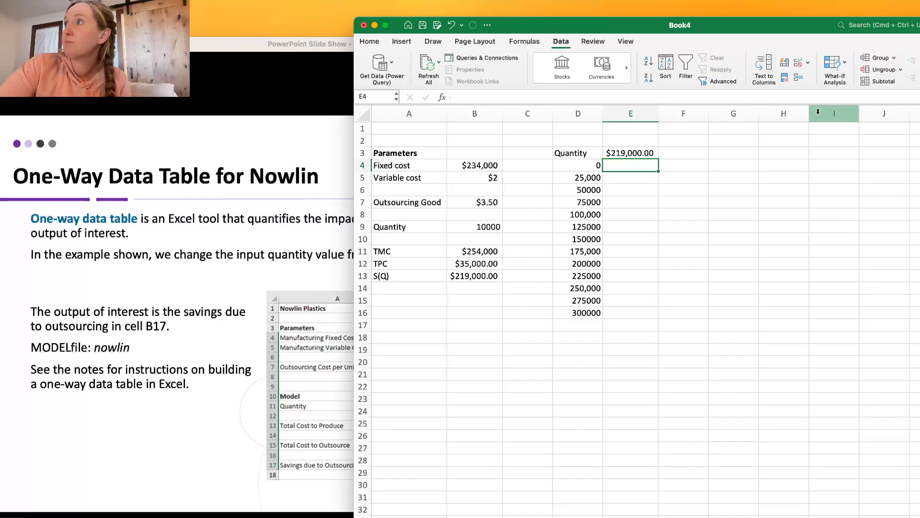
pyautogui.click(846, 58)
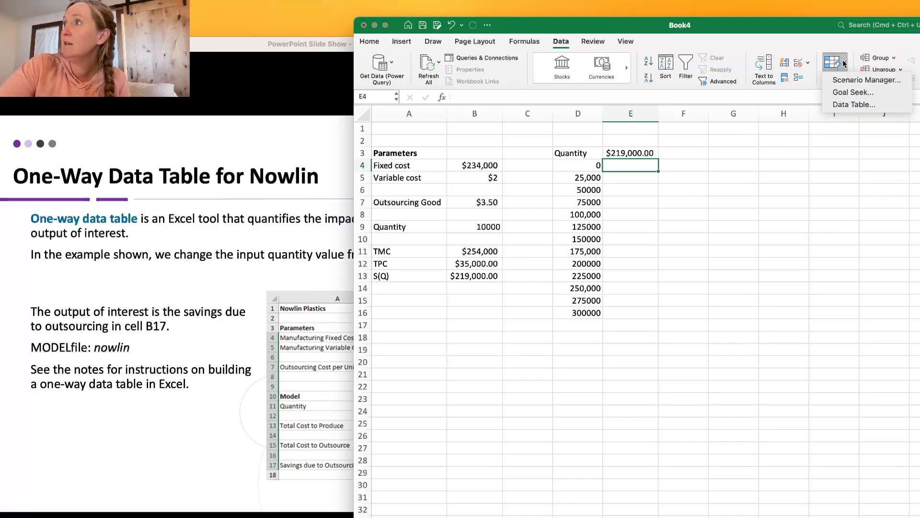
pyautogui.click(842, 103)
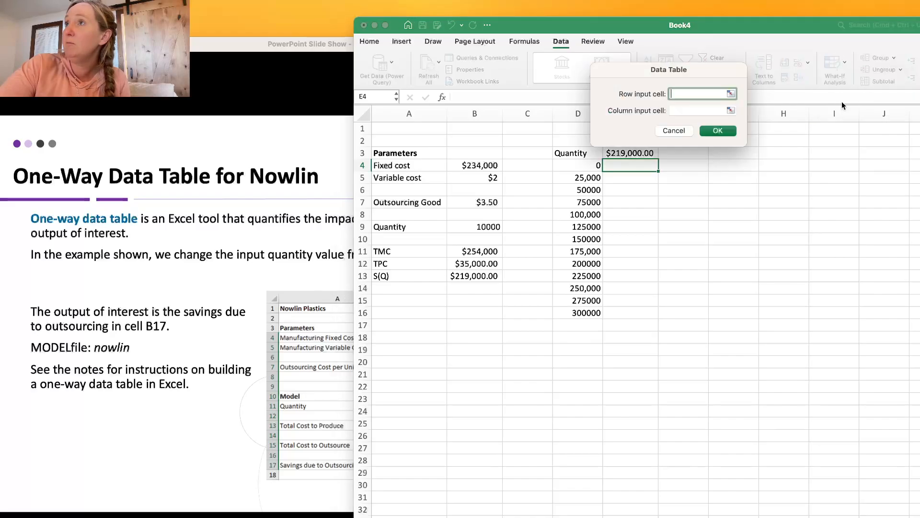
pyautogui.click(730, 110)
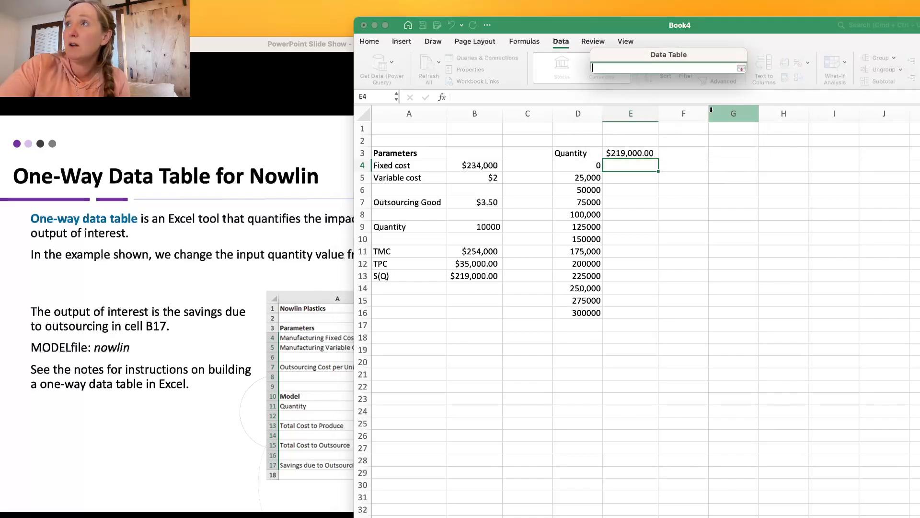
# Create a one-way What-If data table over D3:E16 with the quantity cell $B$9 as the column input cell.
pyautogui.moveTo(570, 153); pyautogui.dragTo(630, 312)
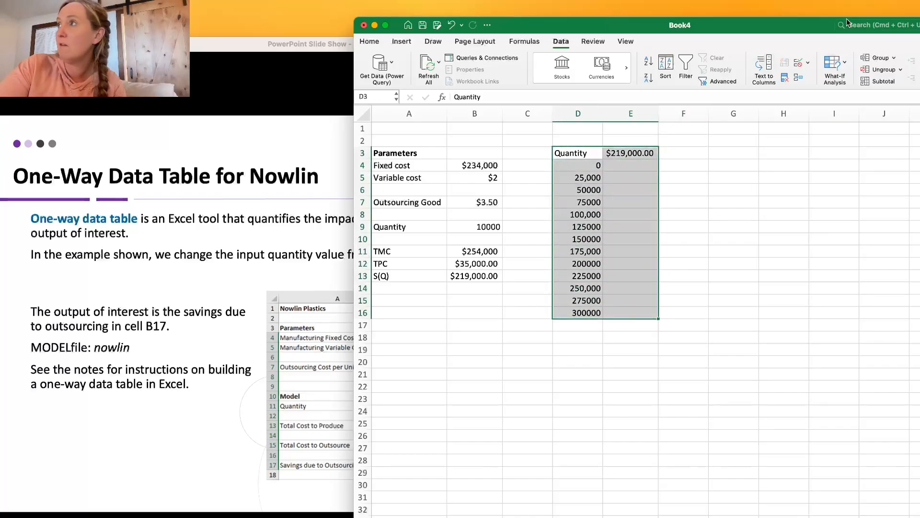
pyautogui.click(845, 60)
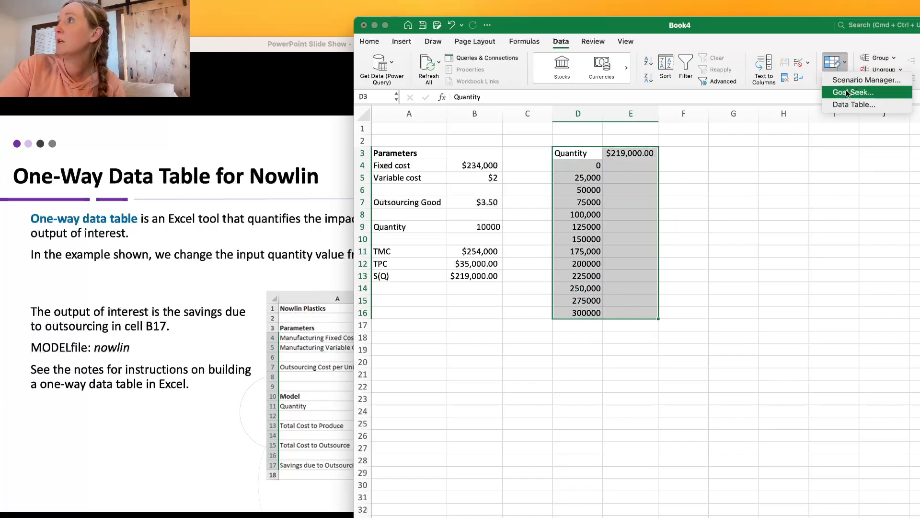
pyautogui.click(846, 105)
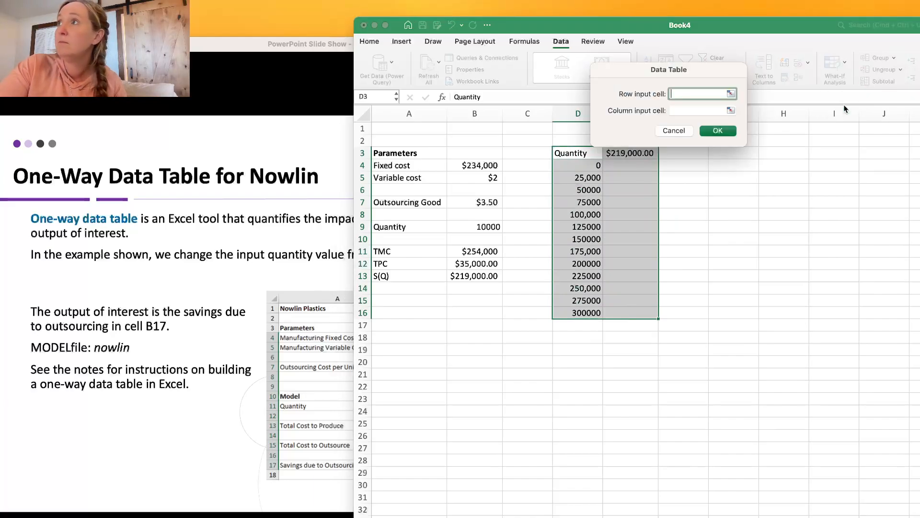
pyautogui.click(732, 110)
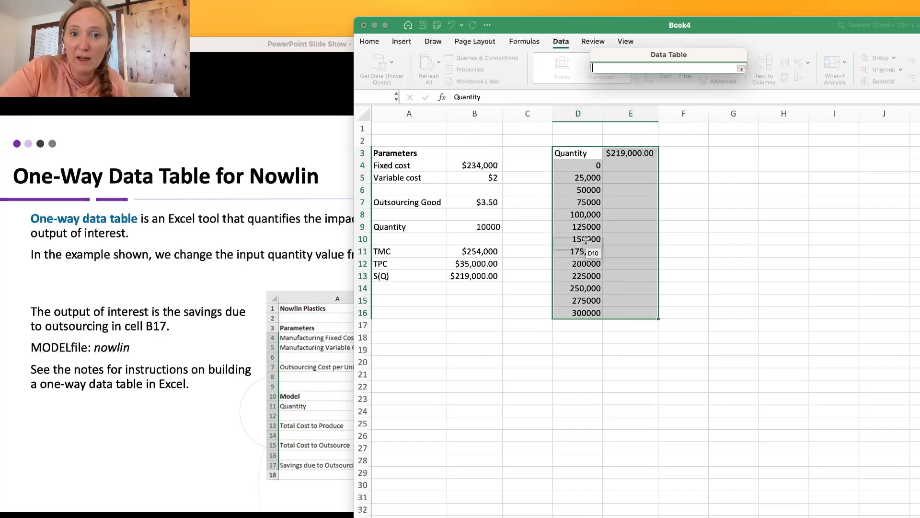
pyautogui.click(480, 224)
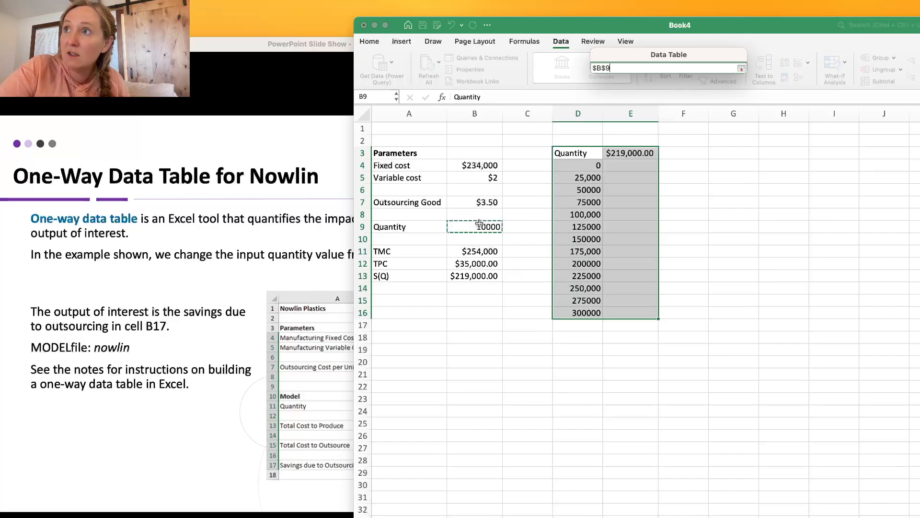
pyautogui.press('Return')
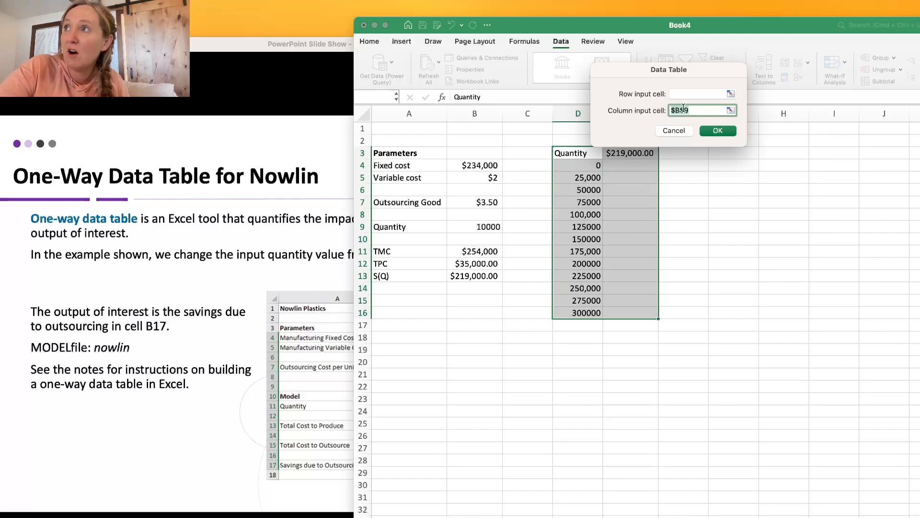
pyautogui.click(718, 131)
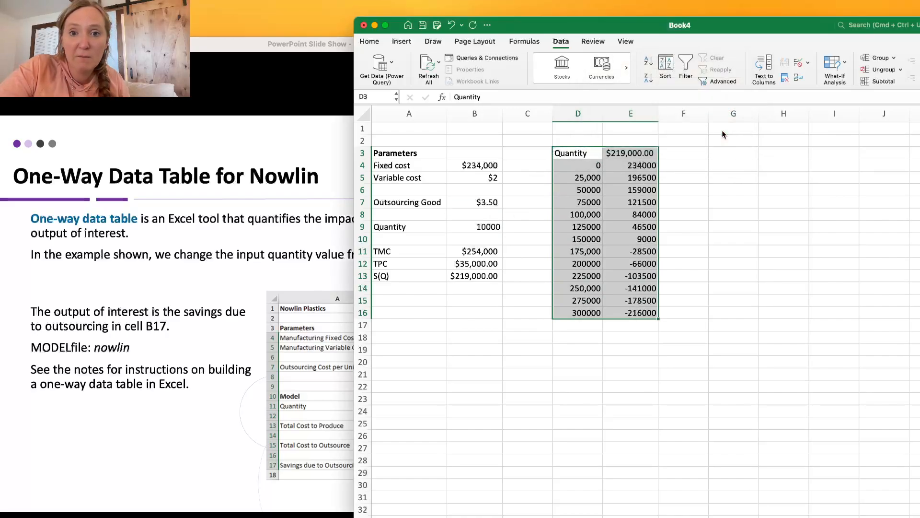
# Apply a blue-white-red color scale as conditional formatting to the data table D3:E16.
pyautogui.click(368, 41)
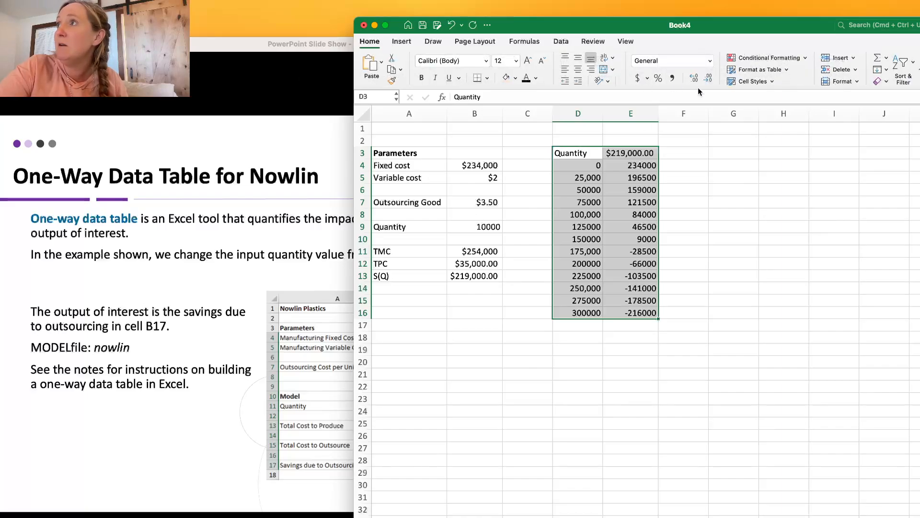
pyautogui.click(764, 57)
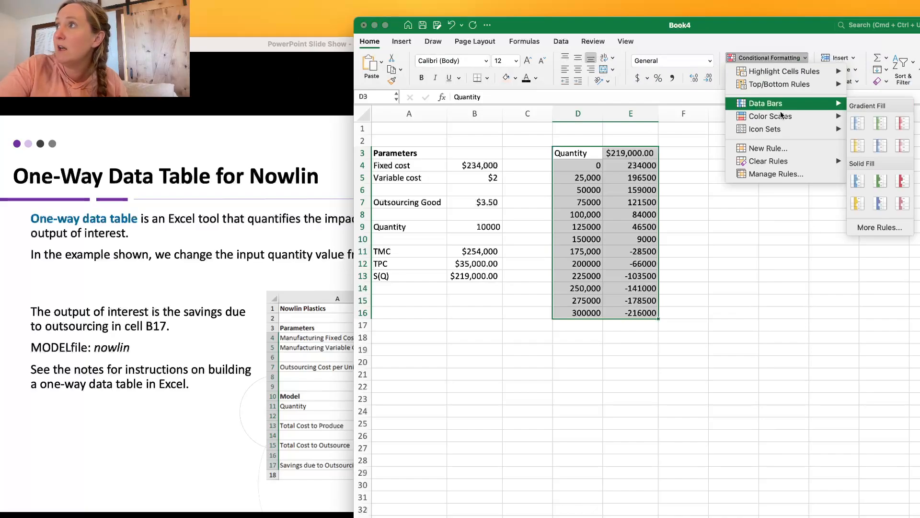
pyautogui.moveTo(783, 117)
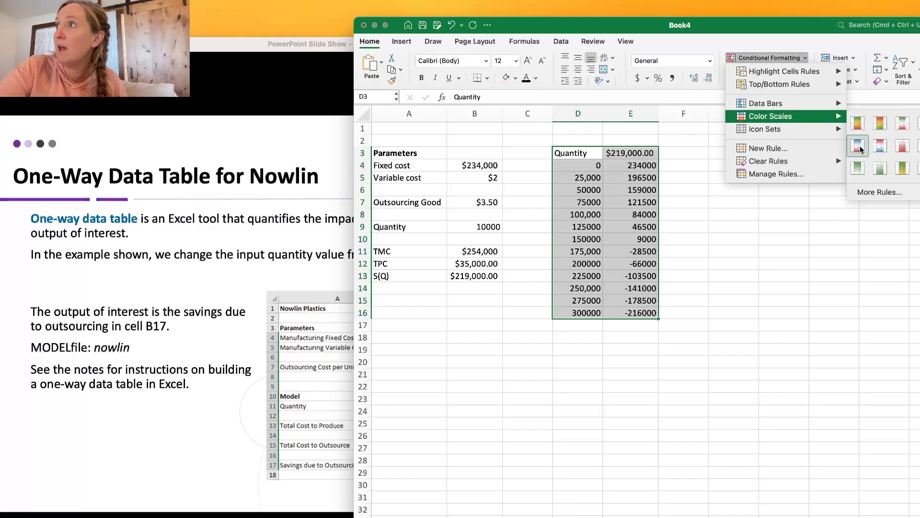
pyautogui.click(868, 145)
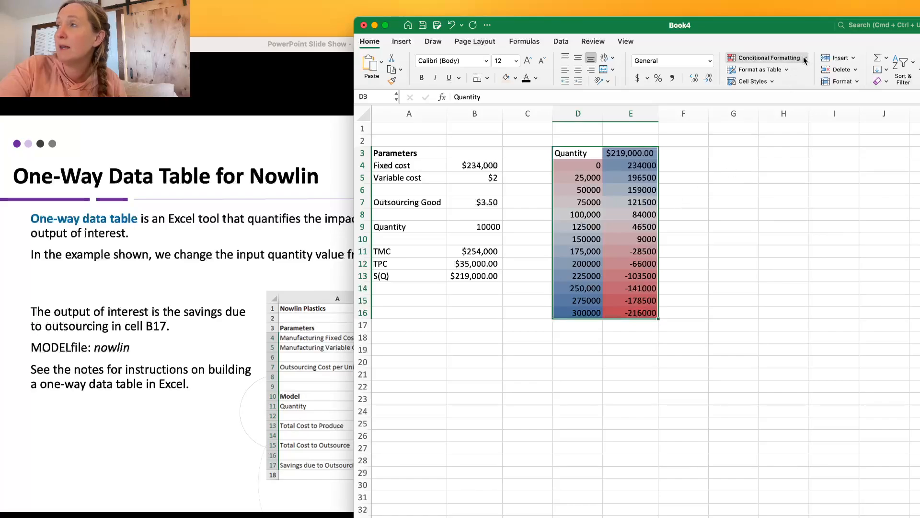
# Clear the conditional formatting rules from the quantity column D3:D16, leaving the color scale only on the savings column.
pyautogui.moveTo(572, 153); pyautogui.dragTo(580, 310)
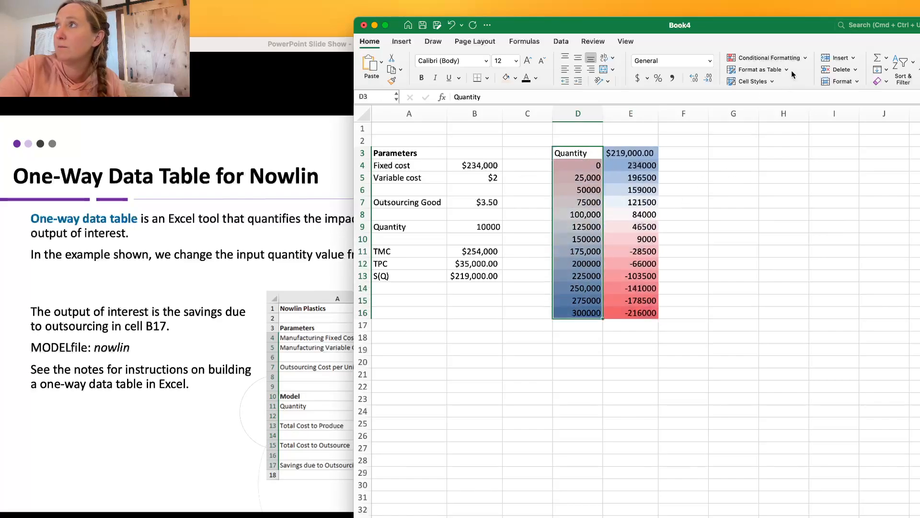
pyautogui.click(804, 58)
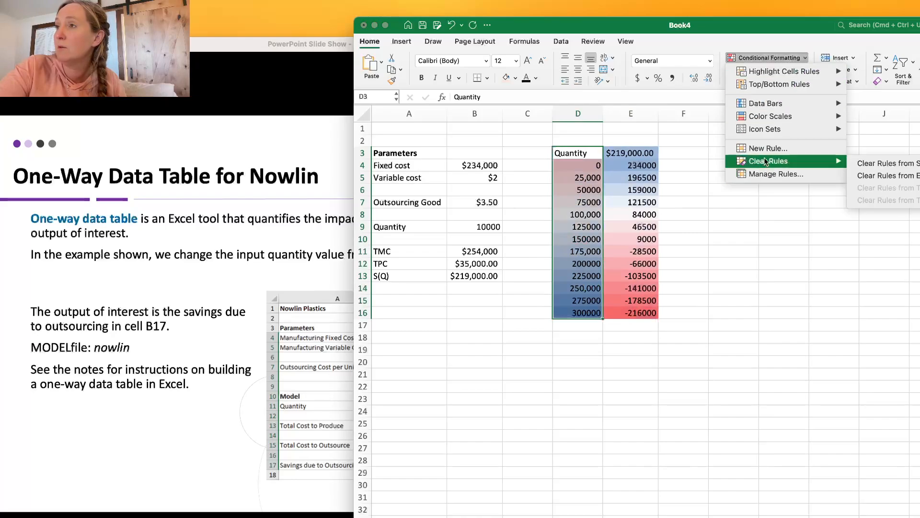
pyautogui.moveTo(845, 166)
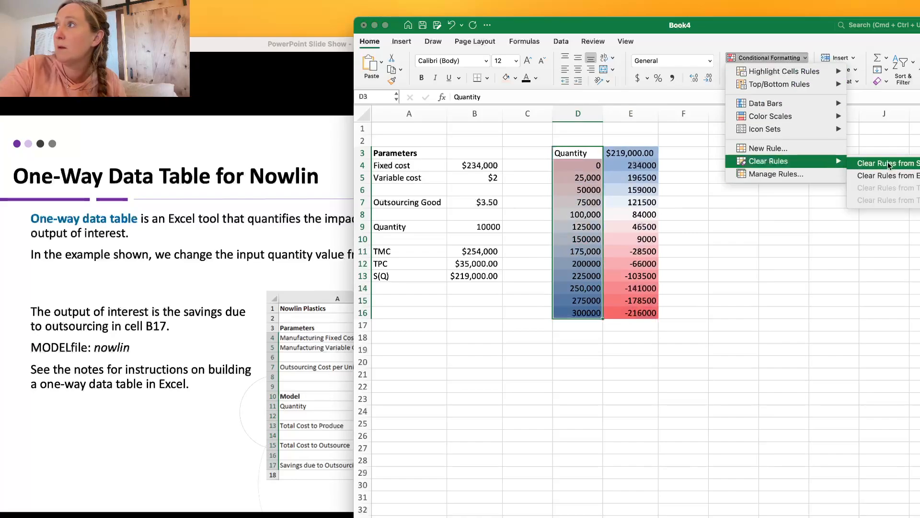
pyautogui.click(888, 164)
pyautogui.click(782, 226)
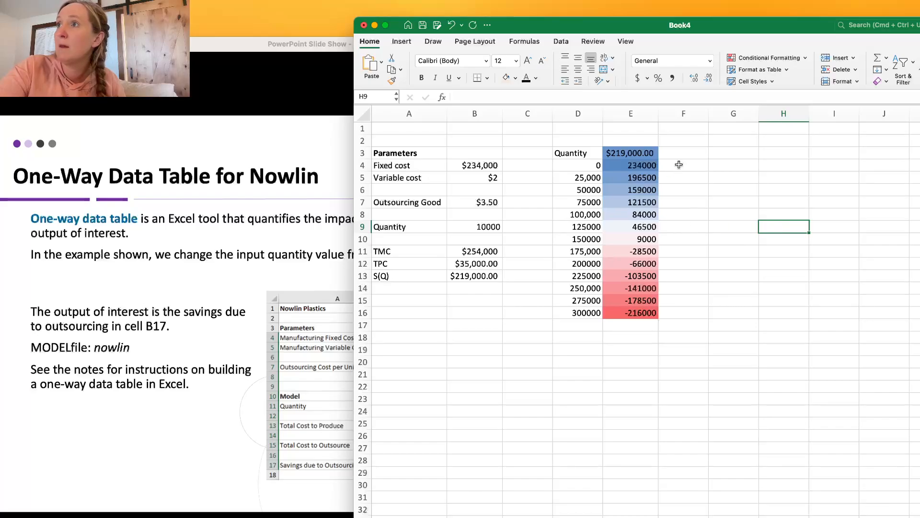
# Examine the color-scaled savings in column E against the quantities in column D to see where outsourcing stops paying off.
pyautogui.moveTo(633, 153); pyautogui.dragTo(632, 225)
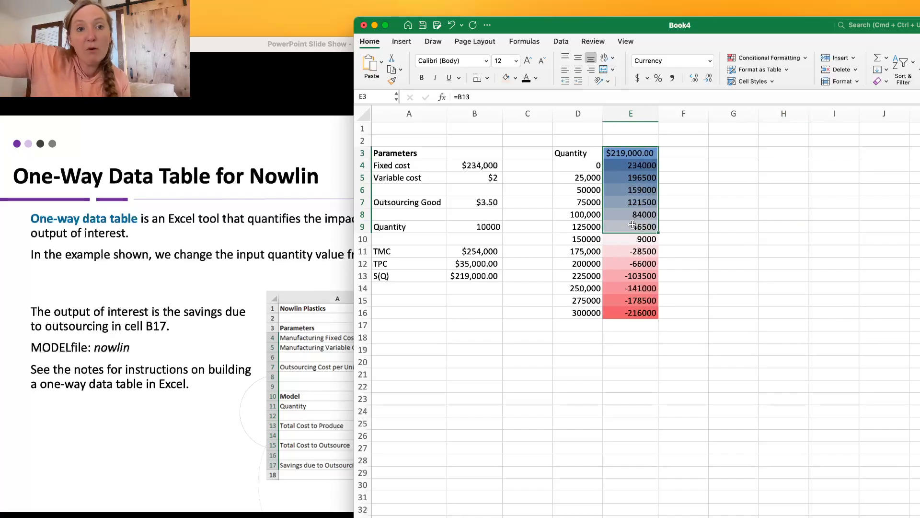
pyautogui.click(586, 239)
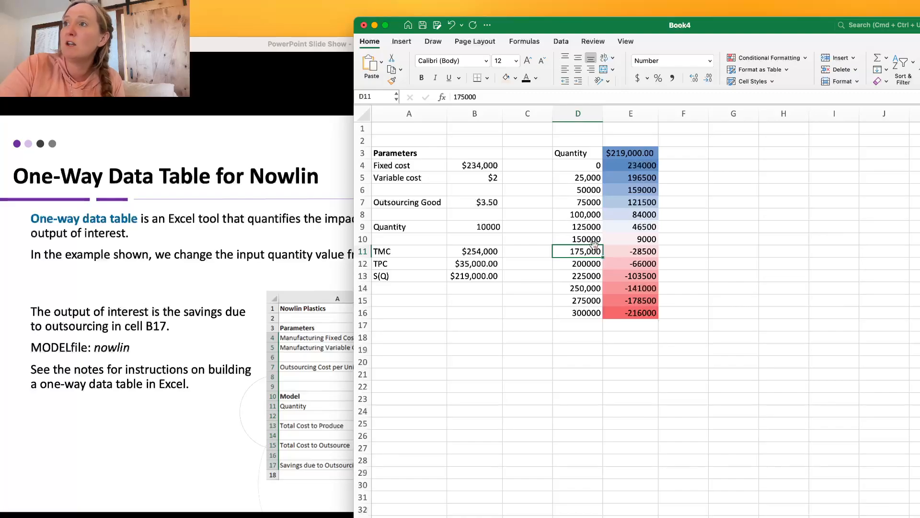
pyautogui.click(591, 240)
pyautogui.click(645, 252)
pyautogui.click(644, 263)
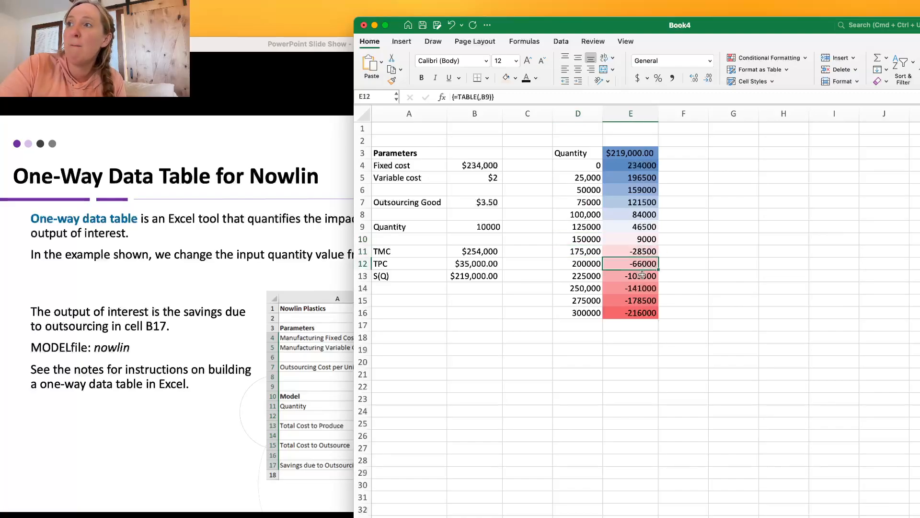
pyautogui.click(642, 276)
pyautogui.click(637, 288)
pyautogui.click(637, 300)
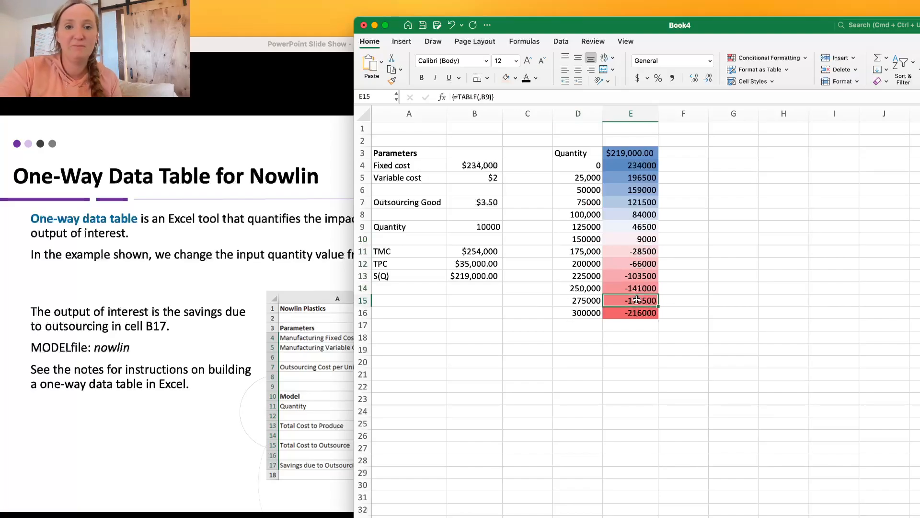
# Clear the contents of the data table's savings column, E3:E16.
pyautogui.moveTo(634, 314); pyautogui.dragTo(613, 157)
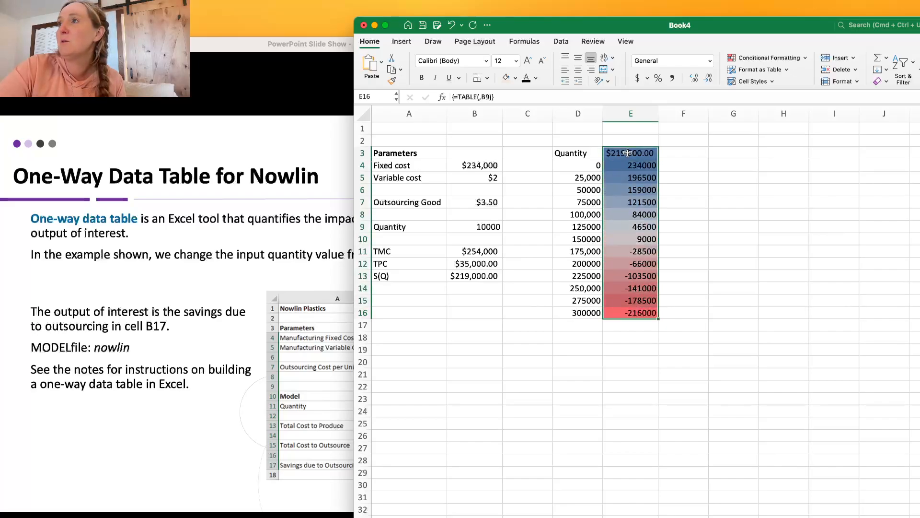
pyautogui.rightClick(647, 215)
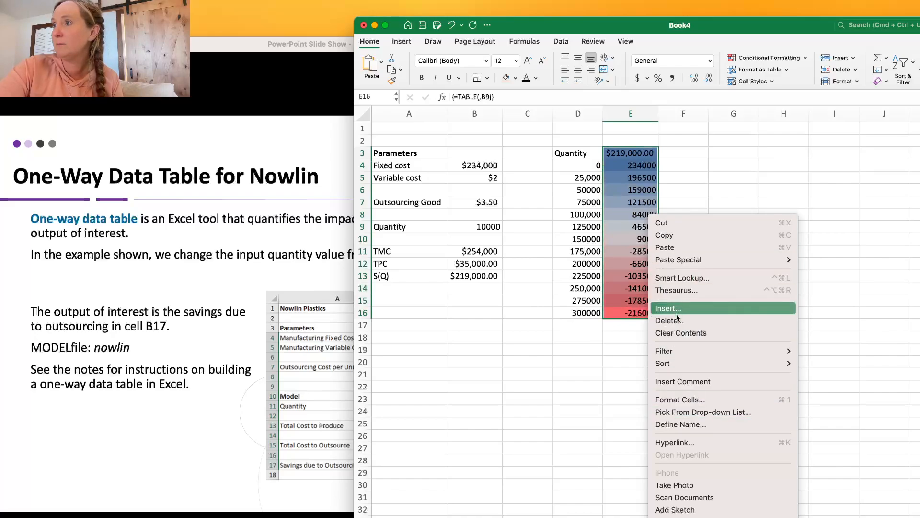
pyautogui.click(678, 333)
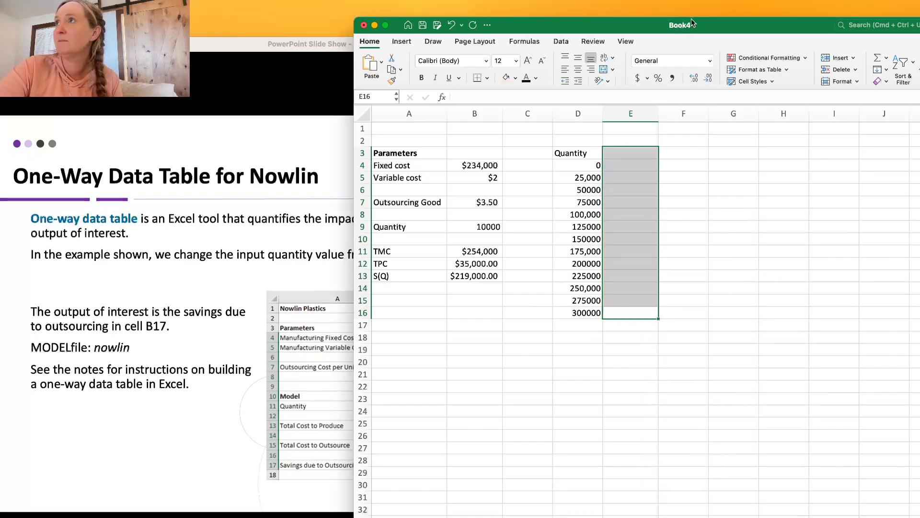
# Move the workbook window aside and advance the PowerPoint slide show to the "Results of Two-Way Data Table for Nowlin" slide.
pyautogui.moveTo(712, 23); pyautogui.dragTo(919, 0)
pyautogui.click(356, 263)
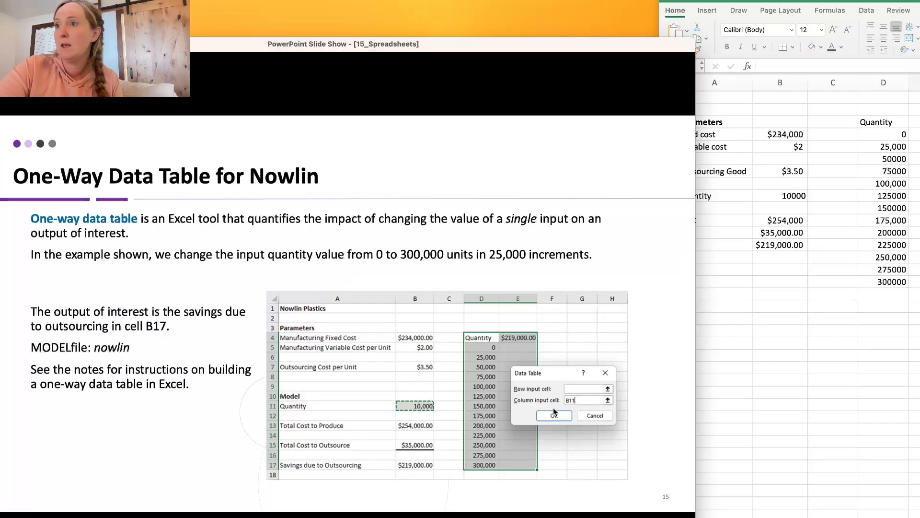
pyautogui.click(427, 262)
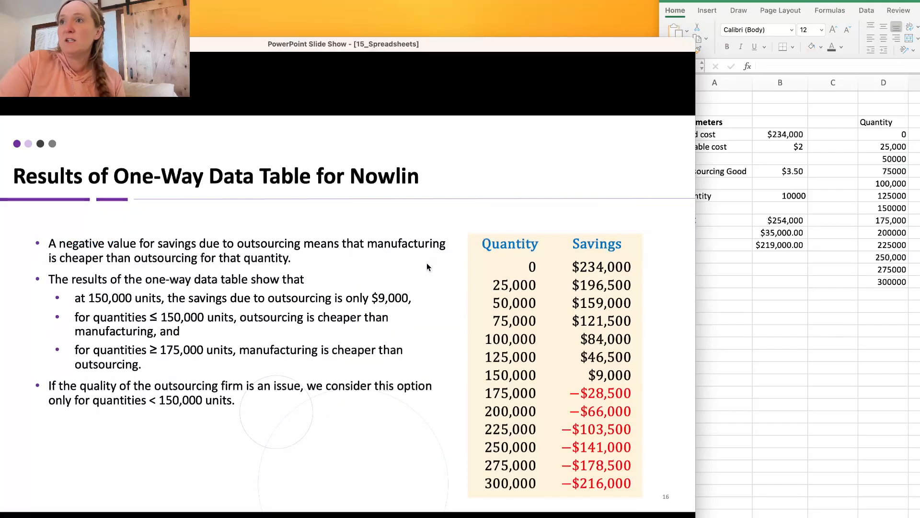
pyautogui.click(427, 262)
pyautogui.click(427, 267)
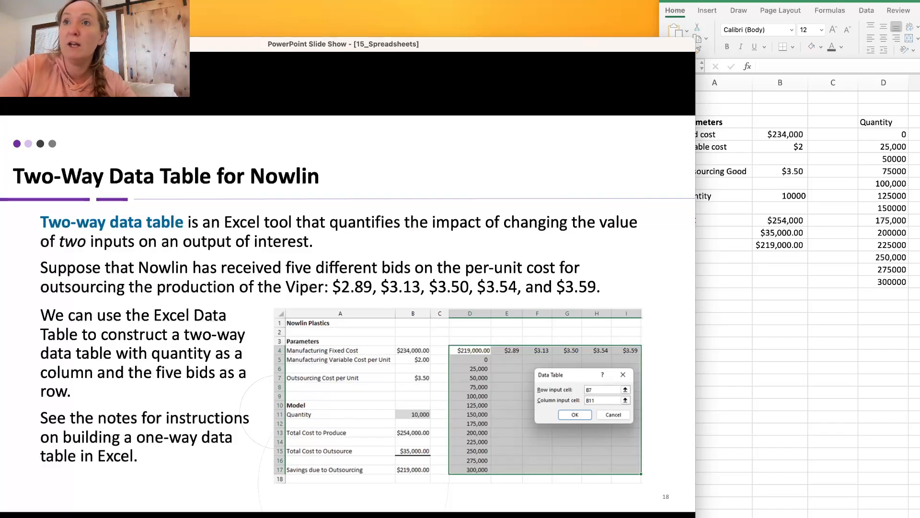
pyautogui.click(349, 290)
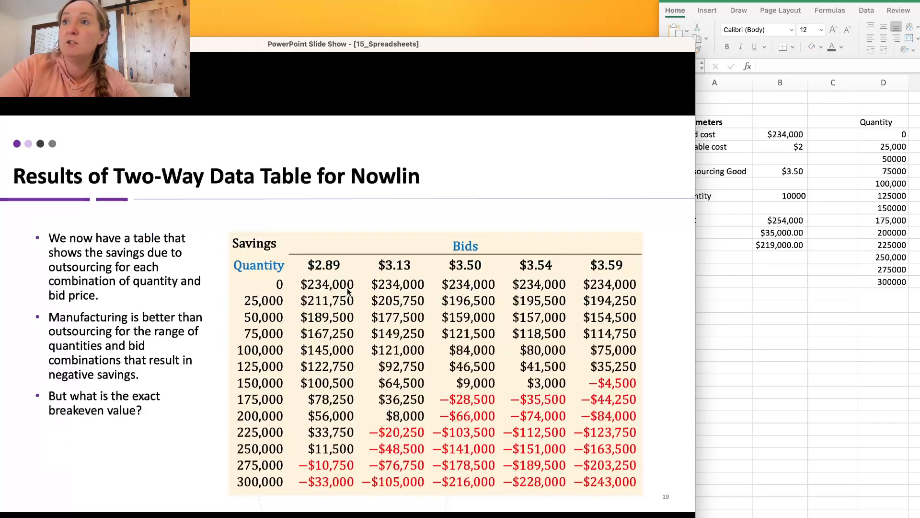
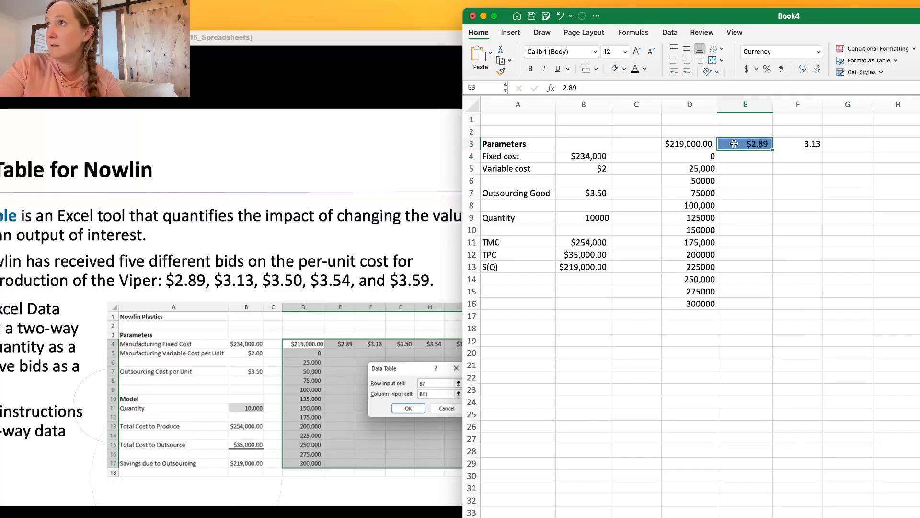
# Clear the contents of cell E3 and enter the first bid price, 2.89, in it again.
pyautogui.rightClick(734, 144)
pyautogui.click(789, 261)
pyautogui.click(851, 140)
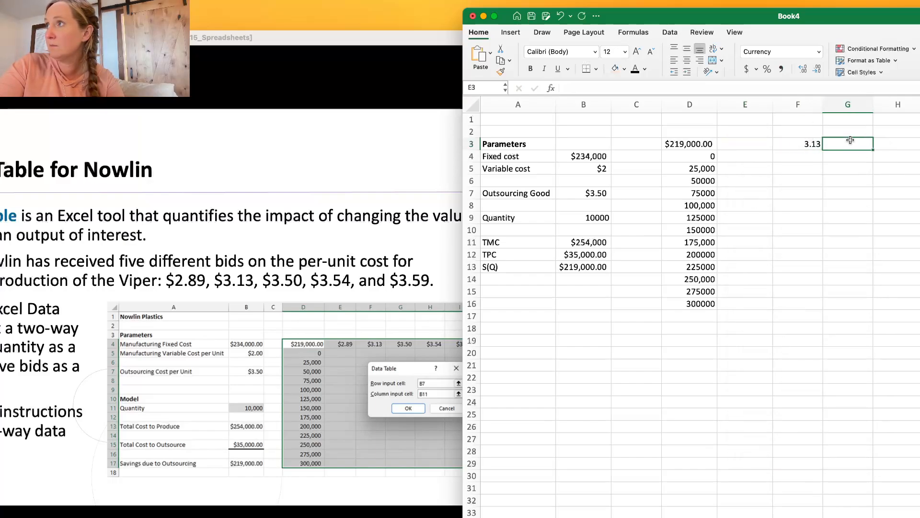
pyautogui.click(757, 145)
pyautogui.write('2/')
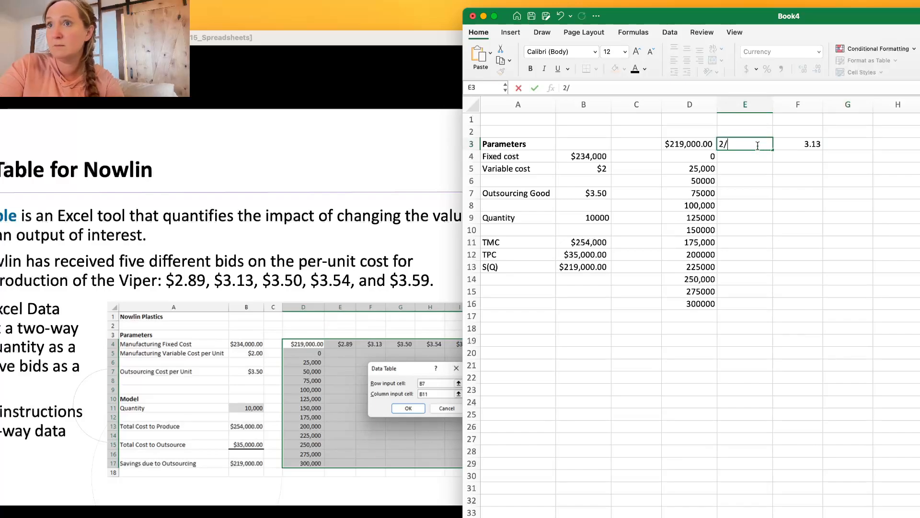
pyautogui.press('BackSpace')
pyautogui.write('.89')
# Enter the remaining bid prices 3.5, 3.54 and 3.59 across cells G3:I3.
pyautogui.click(844, 143)
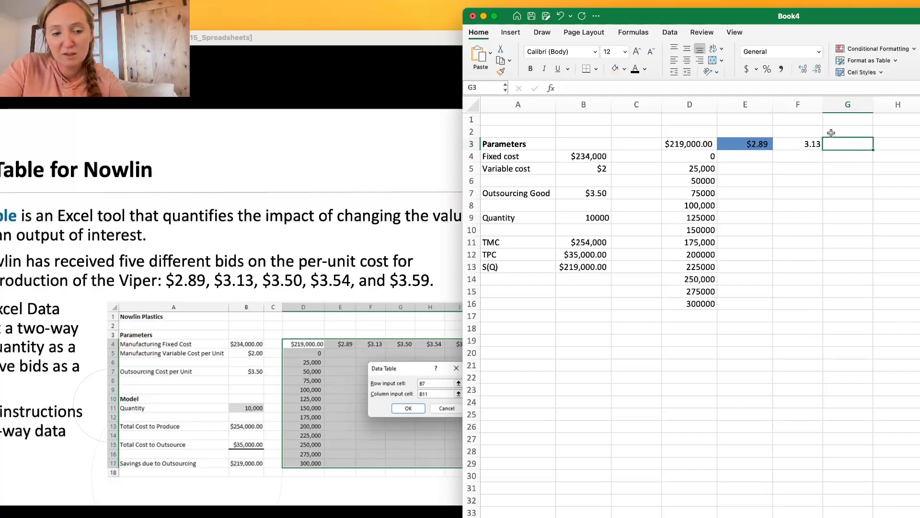
pyautogui.write('.5')
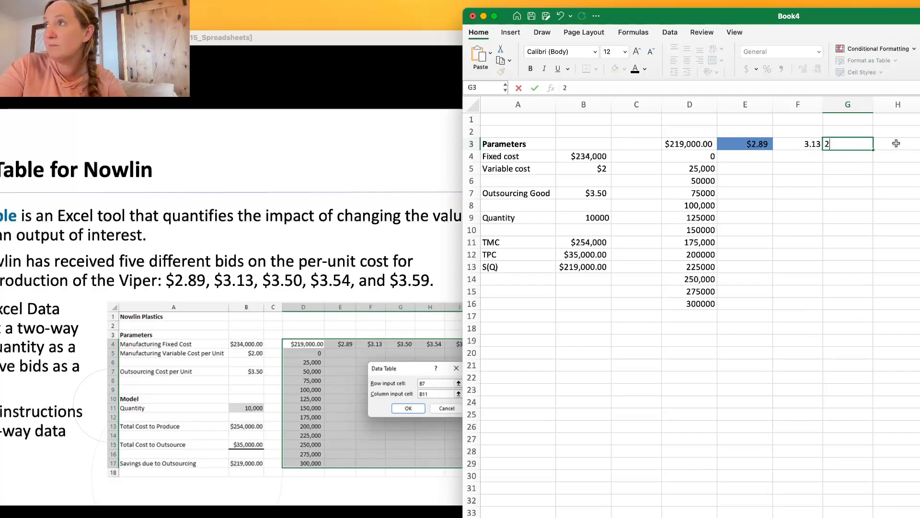
pyautogui.write('3.5')
pyautogui.click(897, 143)
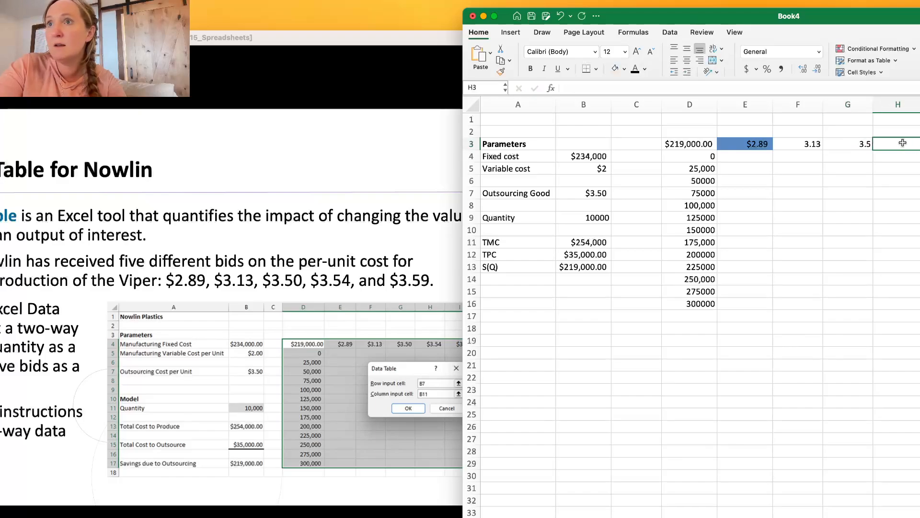
pyautogui.write('3.54')
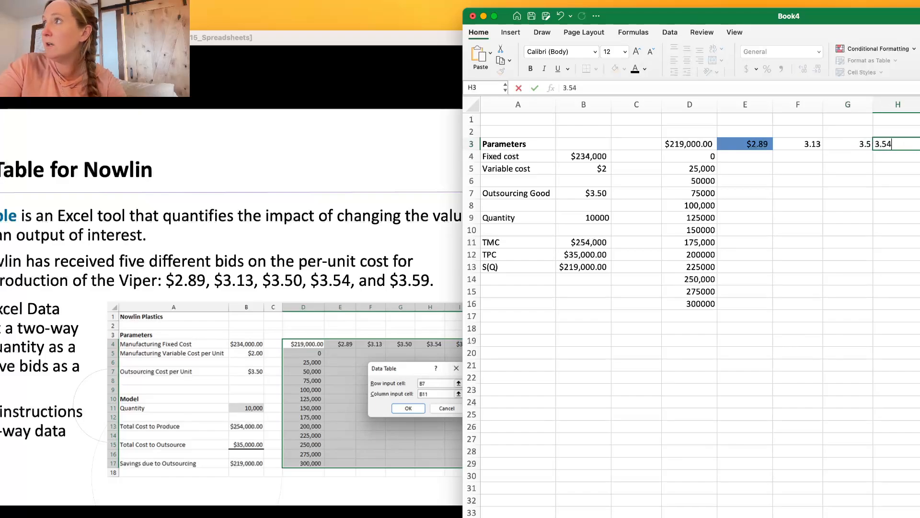
pyautogui.press('Tab')
pyautogui.write('3,59')
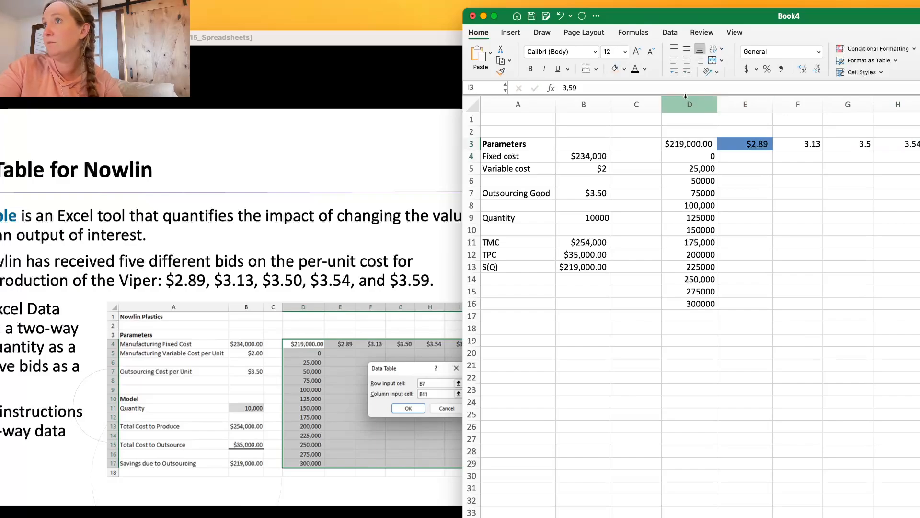
pyautogui.moveTo(578, 87); pyautogui.dragTo(556, 86)
pyautogui.write('3.')
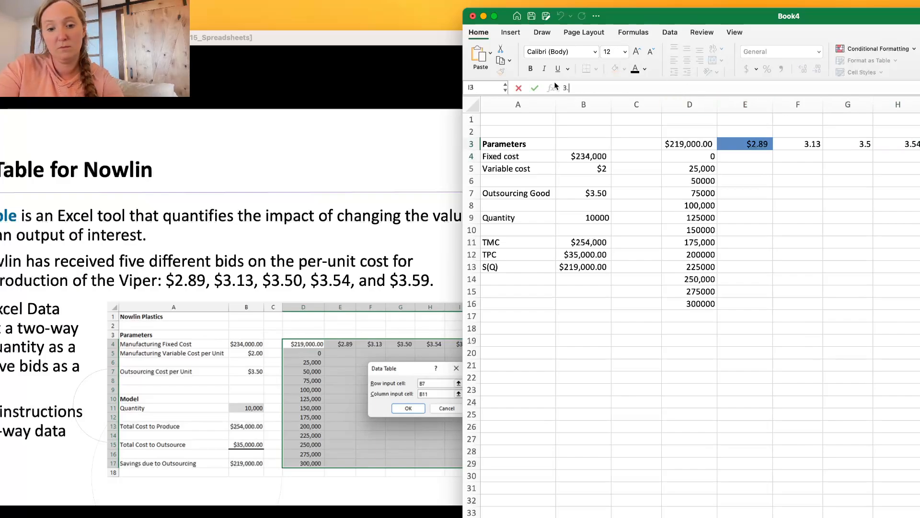
pyautogui.write('59')
pyautogui.press('Return')
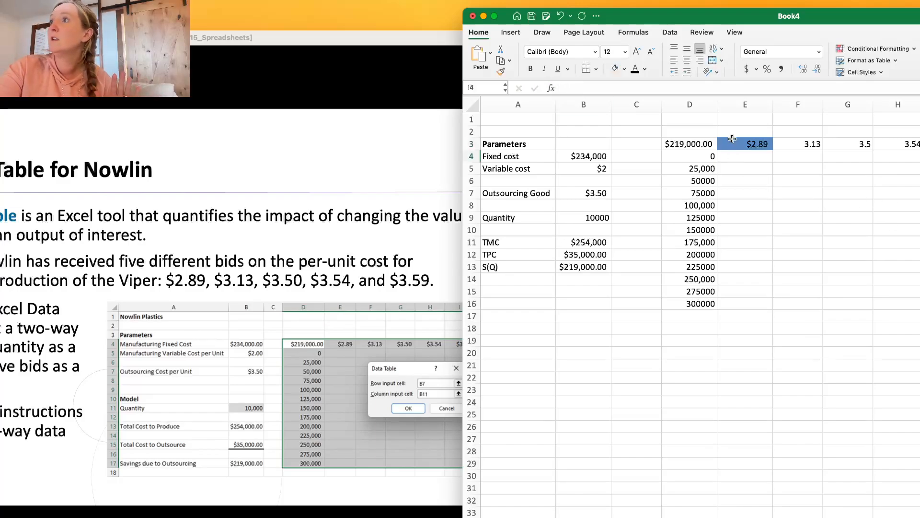
# Review the two-way table layout: the savings formula in D3, the quantities in D4:D16 and the bid prices in E3:I3.
pyautogui.click(690, 145)
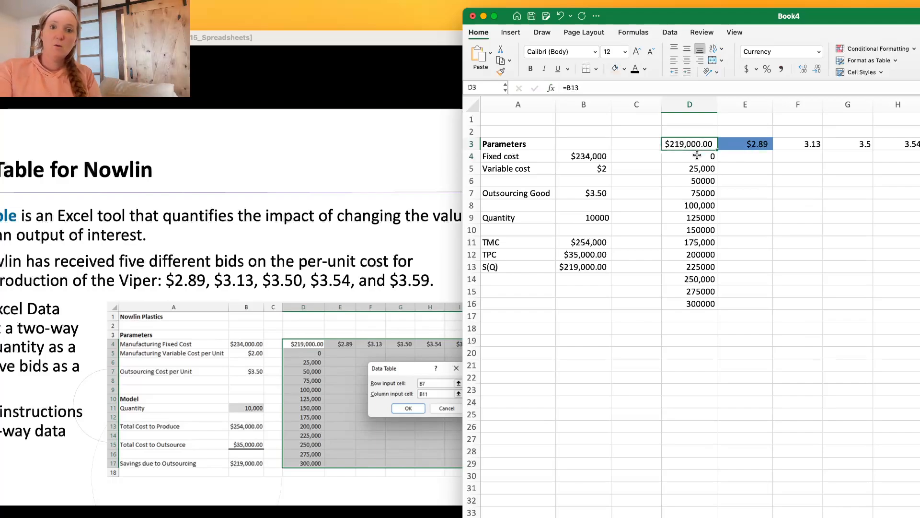
pyautogui.moveTo(697, 155); pyautogui.dragTo(696, 307)
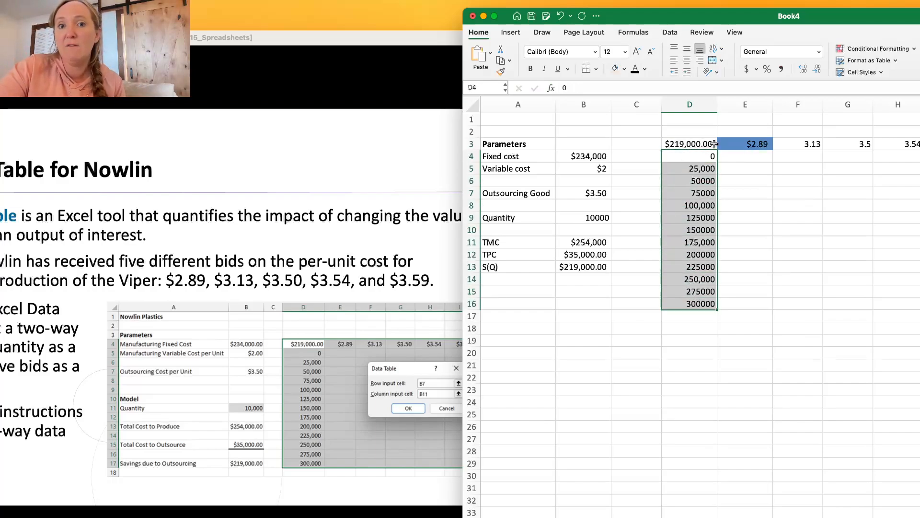
pyautogui.click(742, 143)
pyautogui.moveTo(743, 143); pyautogui.dragTo(858, 136)
pyautogui.doubleClick(725, 14)
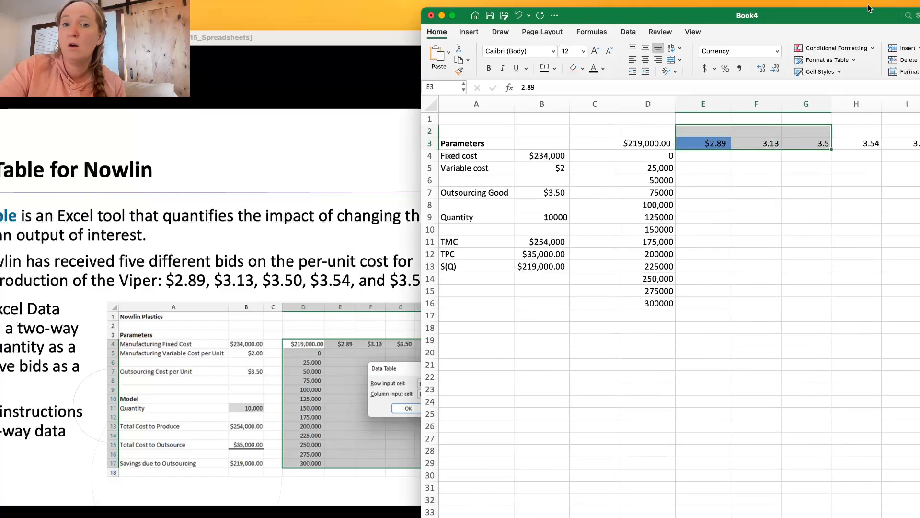
pyautogui.moveTo(725, 8); pyautogui.dragTo(757, 7)
pyautogui.moveTo(592, 142); pyautogui.dragTo(810, 140)
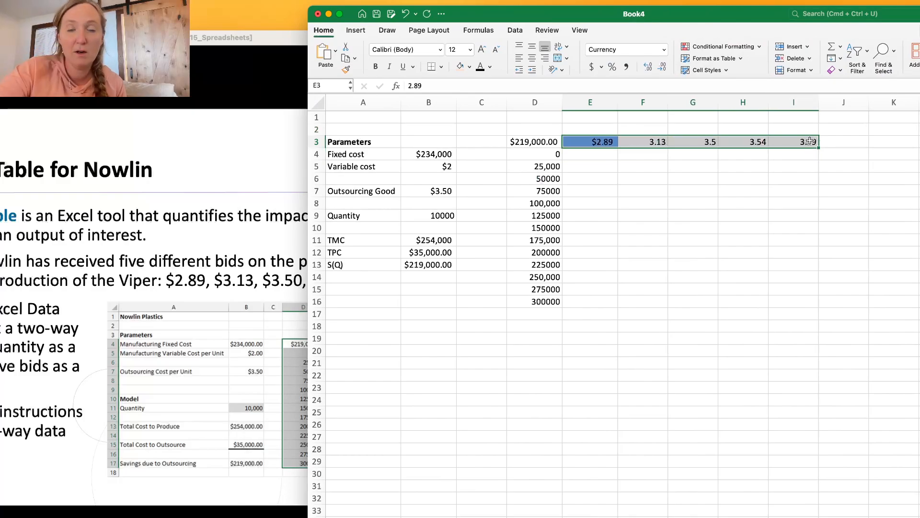
# Compare the outsourcing cost parameter in B7 with the row of bid prices in E3:I3.
pyautogui.click(447, 192)
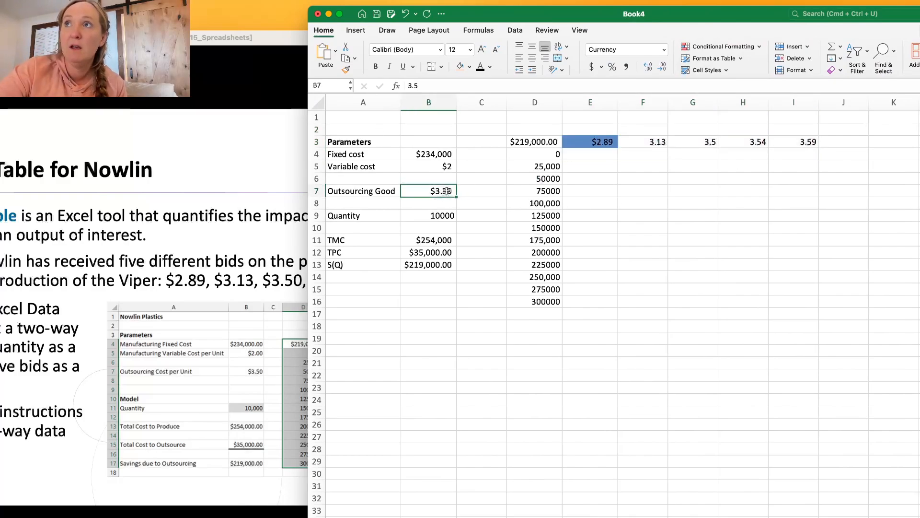
pyautogui.click(585, 141)
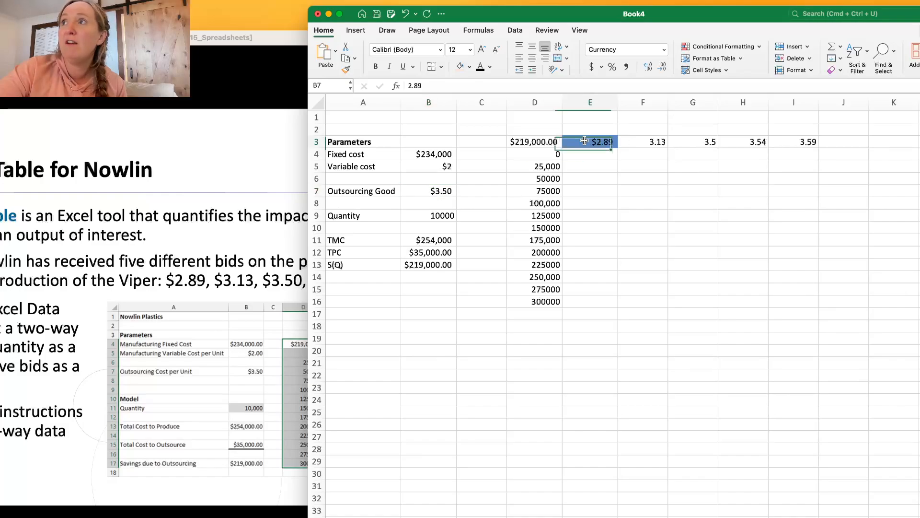
pyautogui.moveTo(585, 140); pyautogui.dragTo(808, 142)
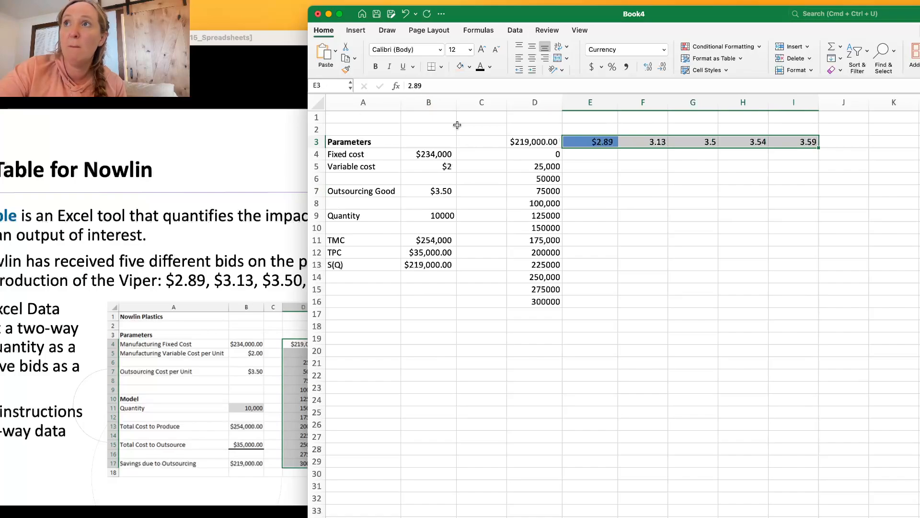
pyautogui.click(444, 192)
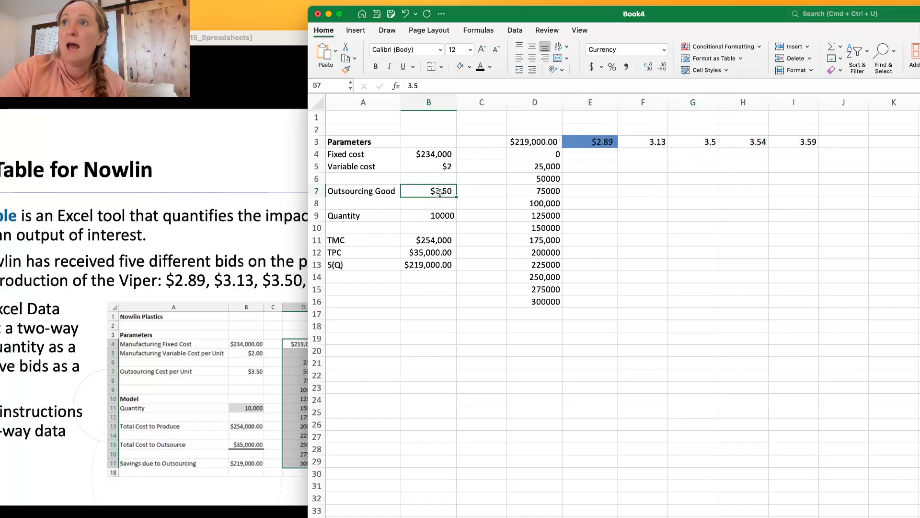
pyautogui.click(357, 189)
pyautogui.click(434, 191)
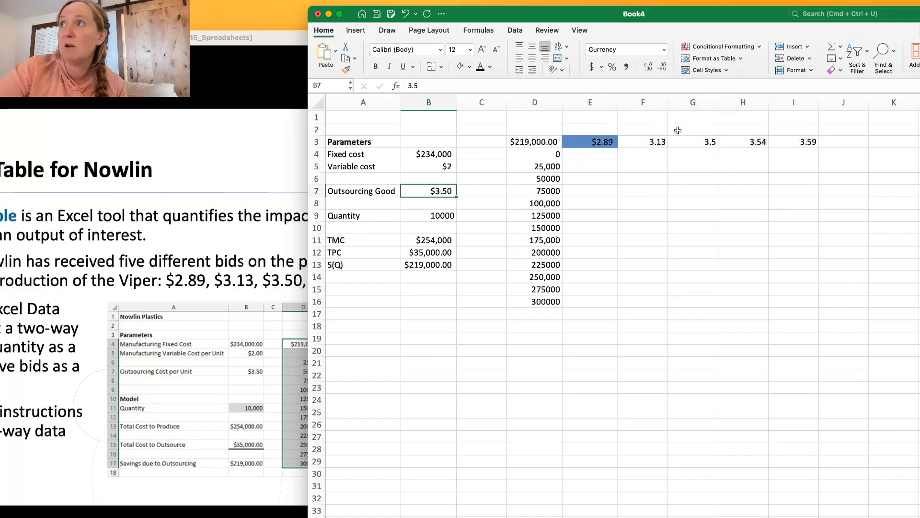
pyautogui.click(696, 139)
pyautogui.click(599, 140)
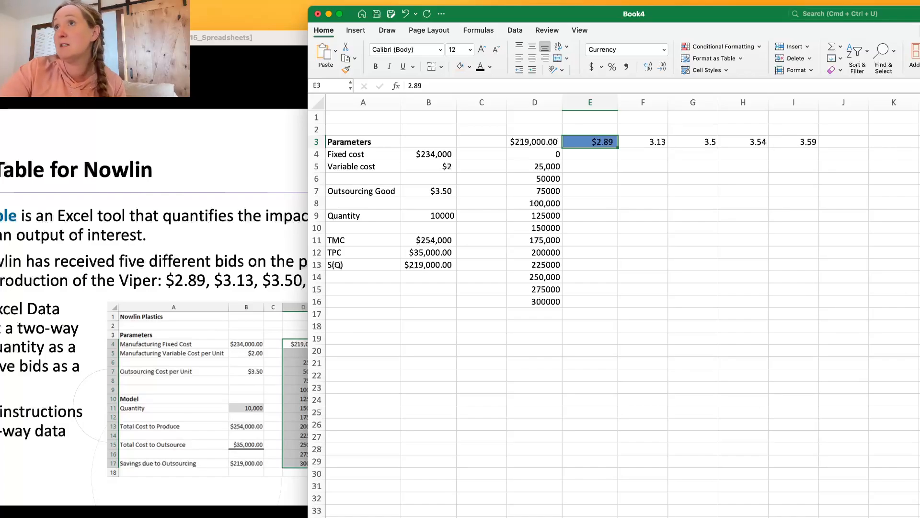
# Start a What-If data table on the range D3:I16 and set its column input cell to the quantity, B9.
pyautogui.click(356, 30)
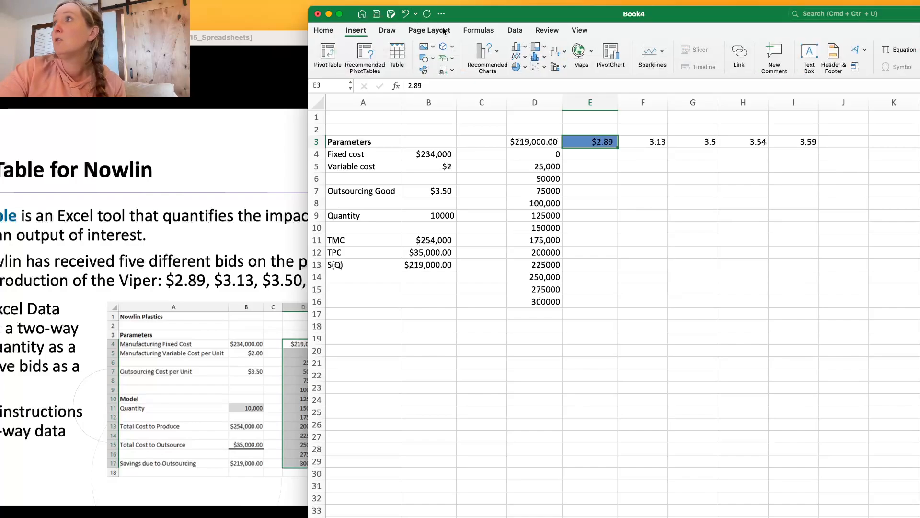
pyautogui.click(479, 30)
pyautogui.click(515, 30)
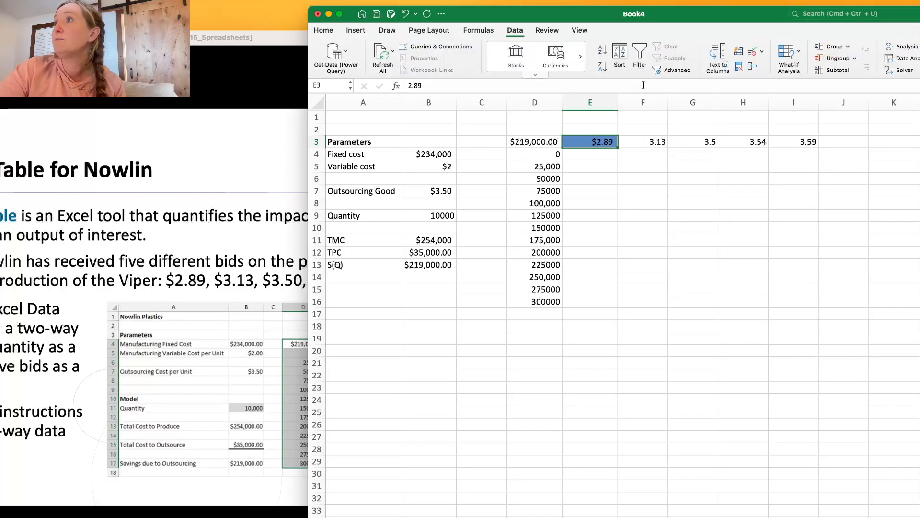
pyautogui.click(800, 55)
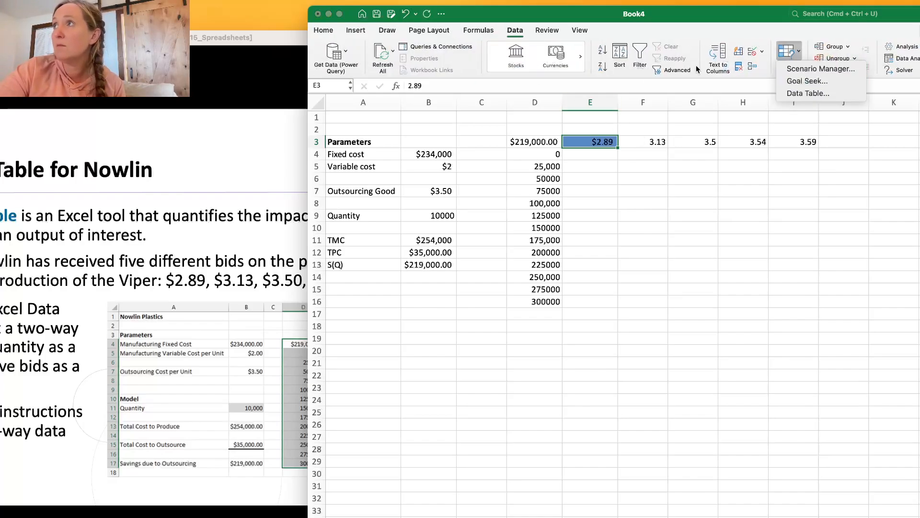
pyautogui.click(670, 133)
pyautogui.moveTo(534, 141); pyautogui.dragTo(786, 308)
pyautogui.click(540, 144)
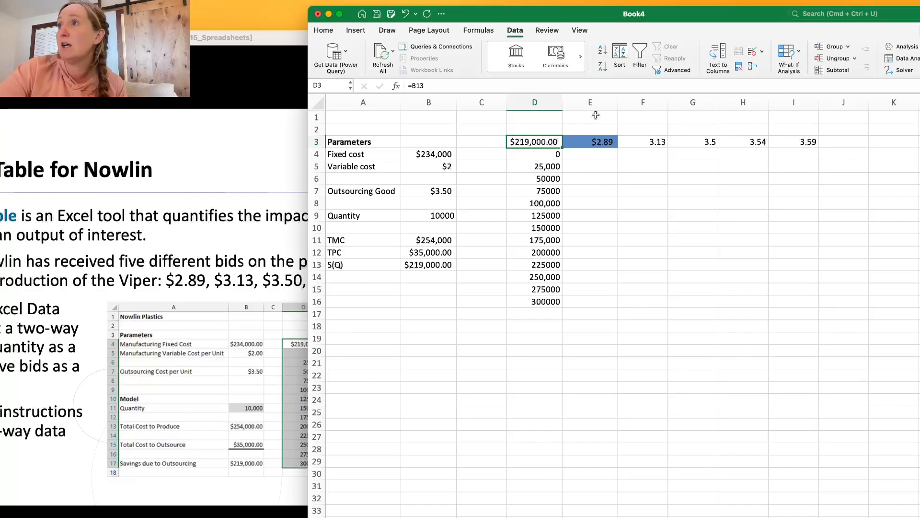
pyautogui.moveTo(537, 140); pyautogui.dragTo(799, 298)
pyautogui.click(786, 57)
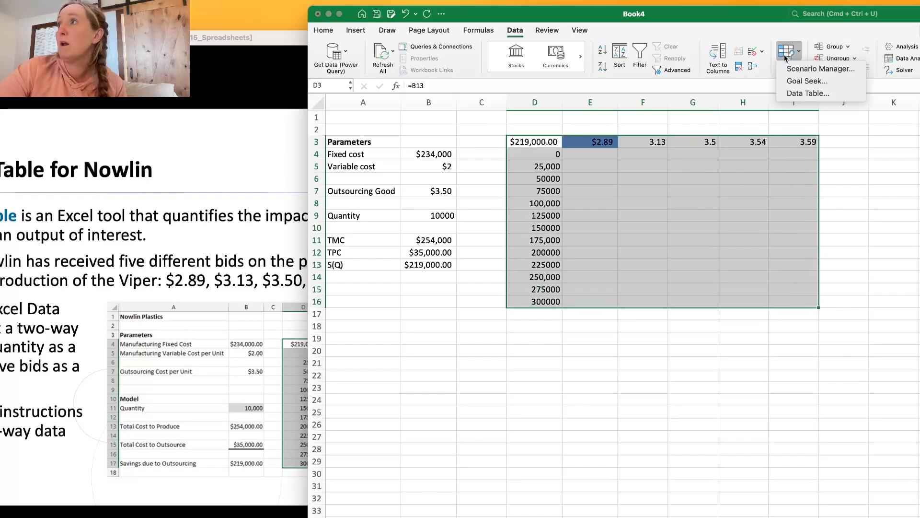
pyautogui.click(809, 93)
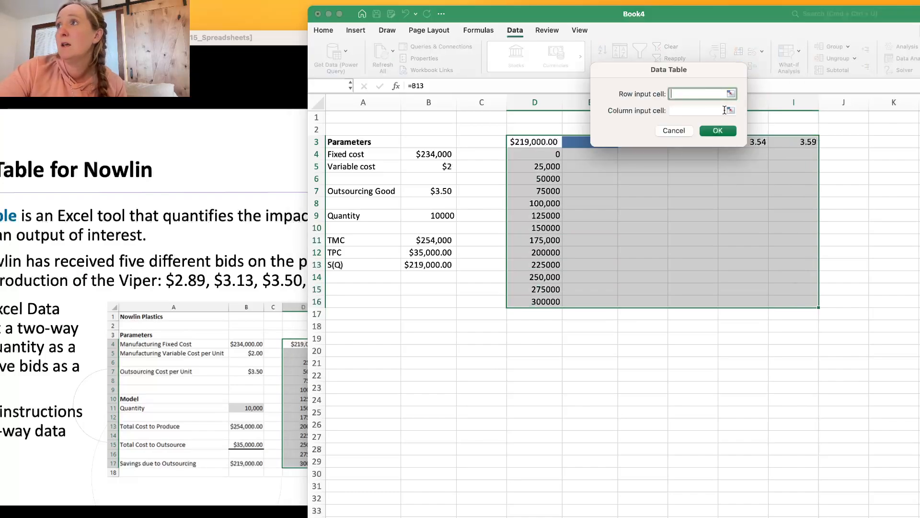
pyautogui.click(730, 111)
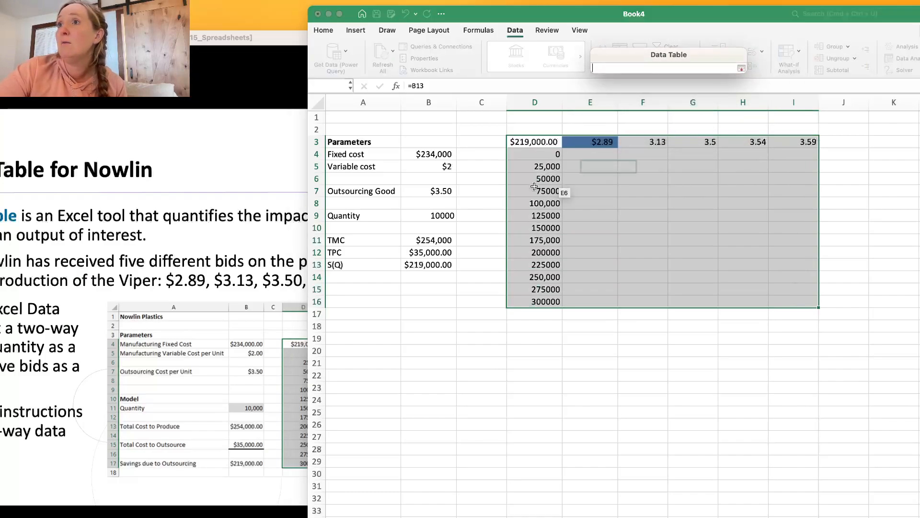
pyautogui.click(428, 215)
pyautogui.press('Return')
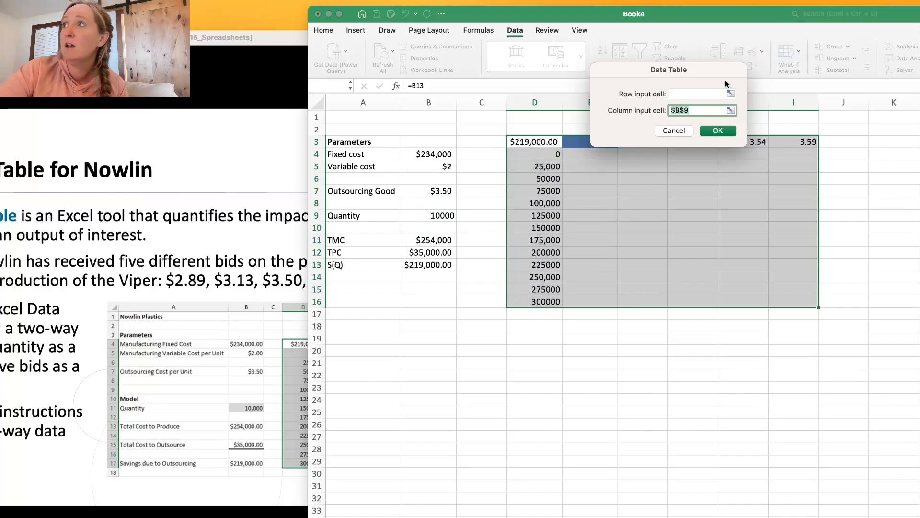
# Set the row input cell to the outsourcing cost, B7, and create the two-way data table.
pyautogui.click(731, 94)
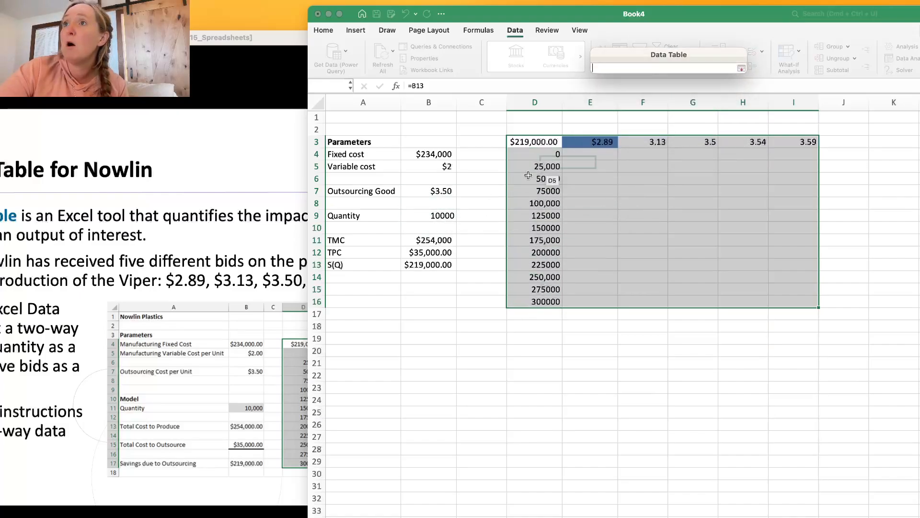
pyautogui.click(435, 188)
pyautogui.press('Return')
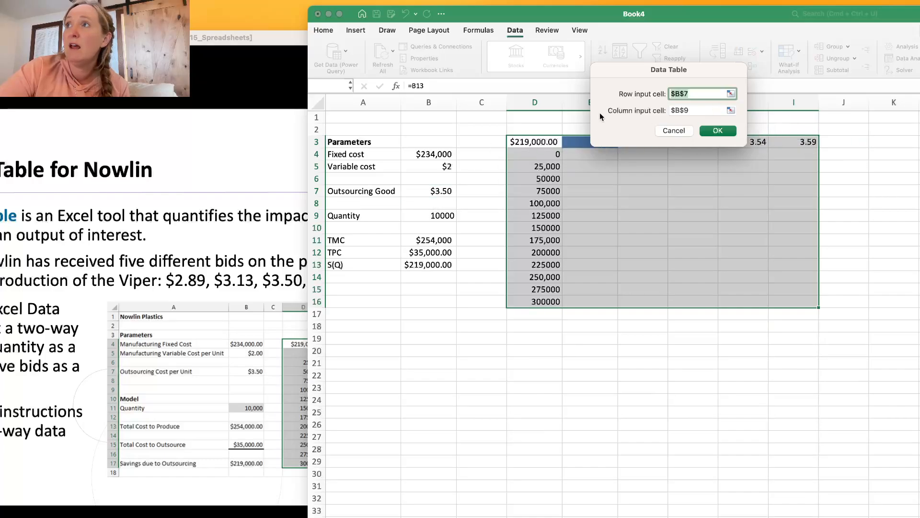
pyautogui.click(718, 131)
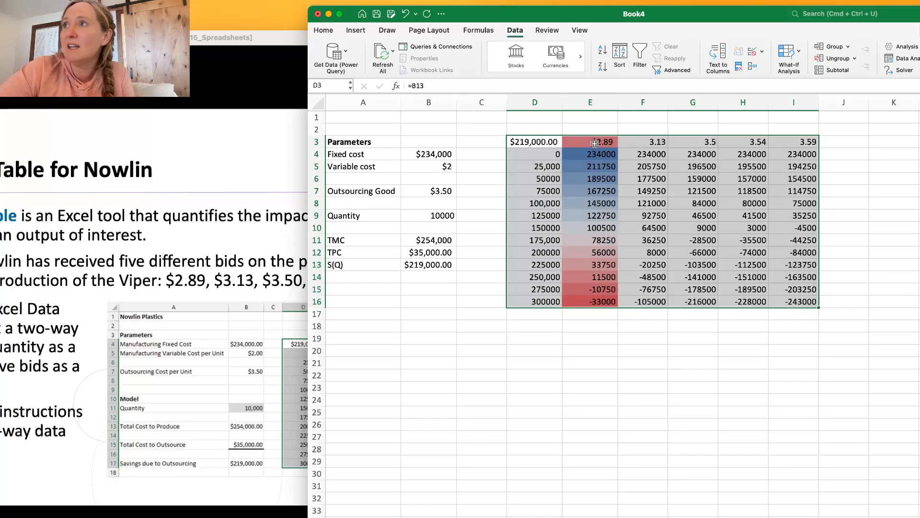
# Clear the conditional formatting rules from the bid price row E3:I3.
pyautogui.moveTo(613, 144); pyautogui.dragTo(789, 147)
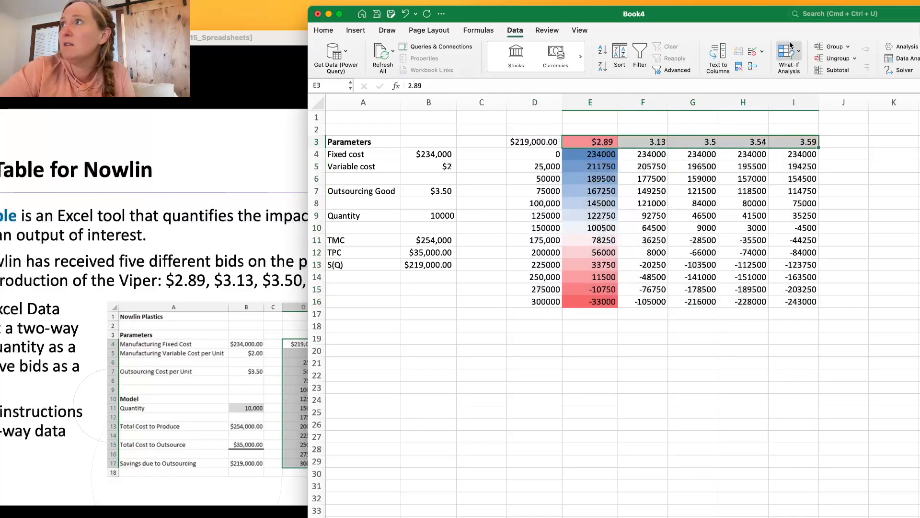
pyautogui.click(356, 31)
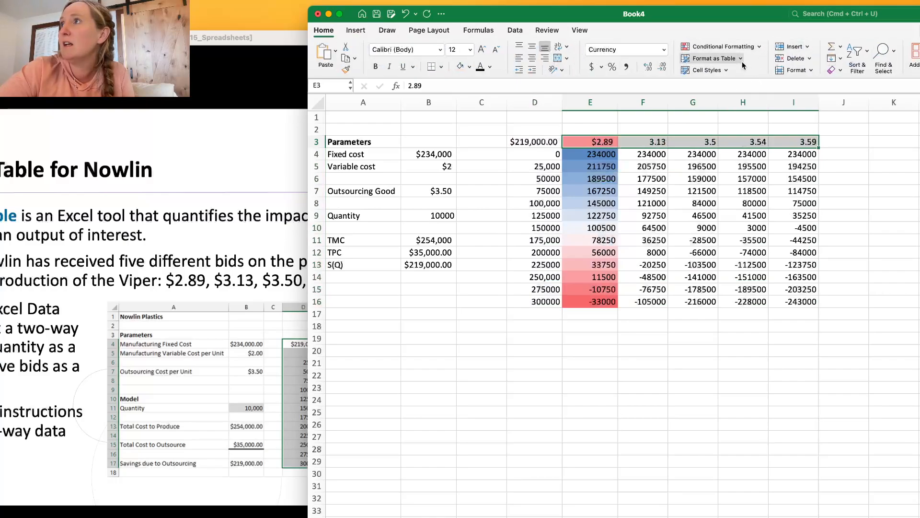
pyautogui.click(761, 45)
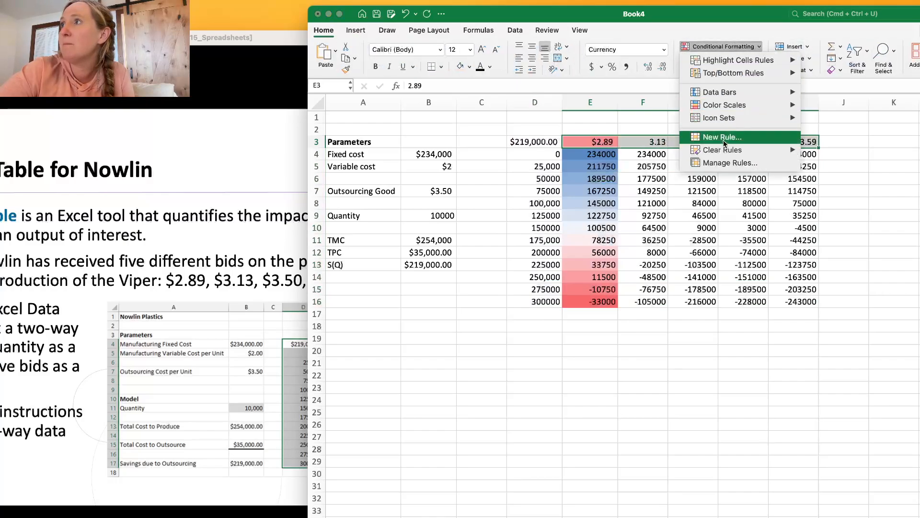
pyautogui.moveTo(723, 148)
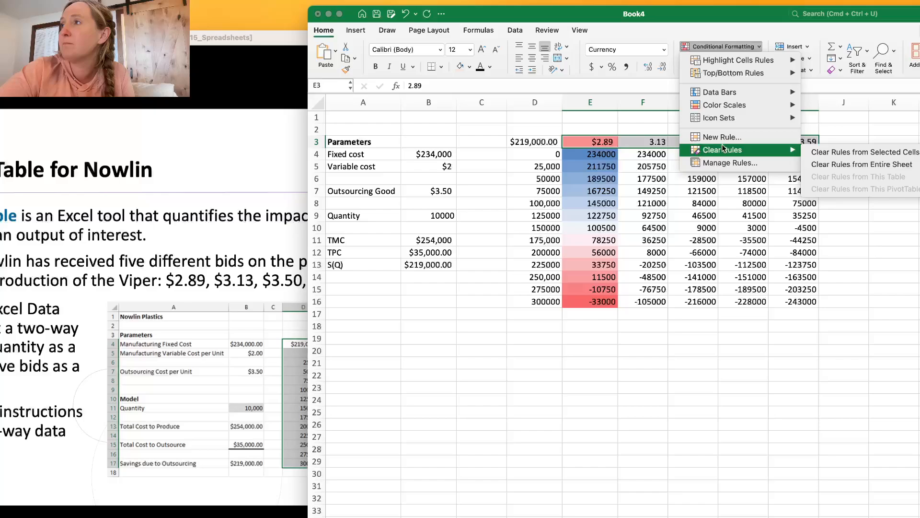
pyautogui.click(834, 153)
# Apply a blue-white-red color scale to all the savings results of the two-way table, E4:I16.
pyautogui.moveTo(643, 154); pyautogui.dragTo(596, 155)
pyautogui.click(723, 46)
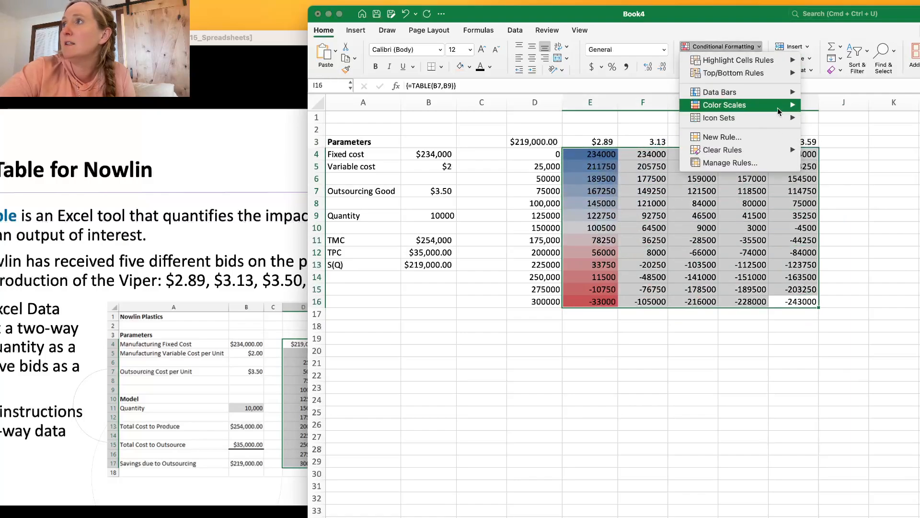
pyautogui.moveTo(779, 111)
pyautogui.click(811, 133)
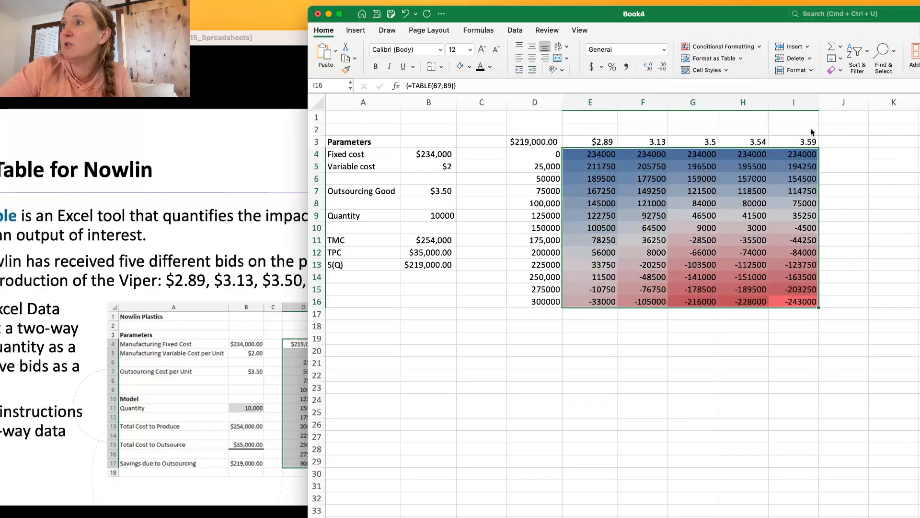
# Examine the largest quantity that still gives positive savings for the $2.89, 3.13 and 3.5 bids.
pyautogui.click(661, 264)
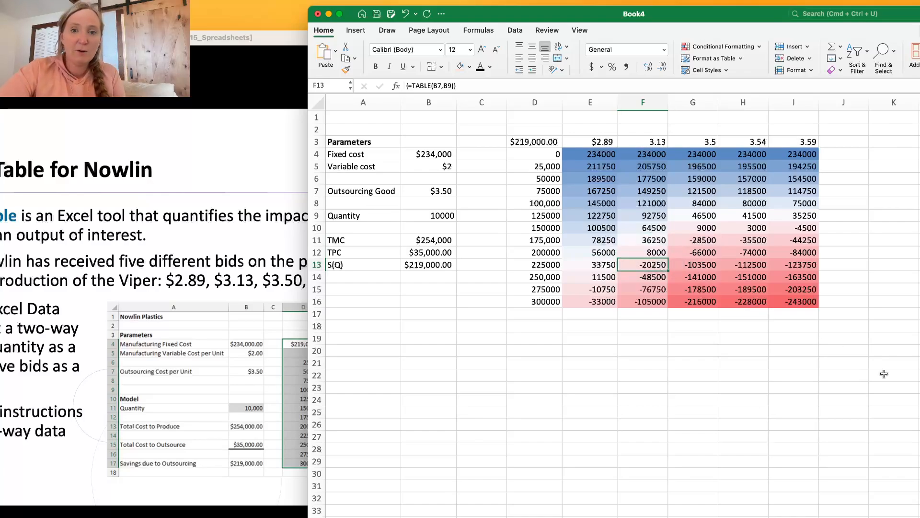
pyautogui.click(586, 278)
pyautogui.click(525, 277)
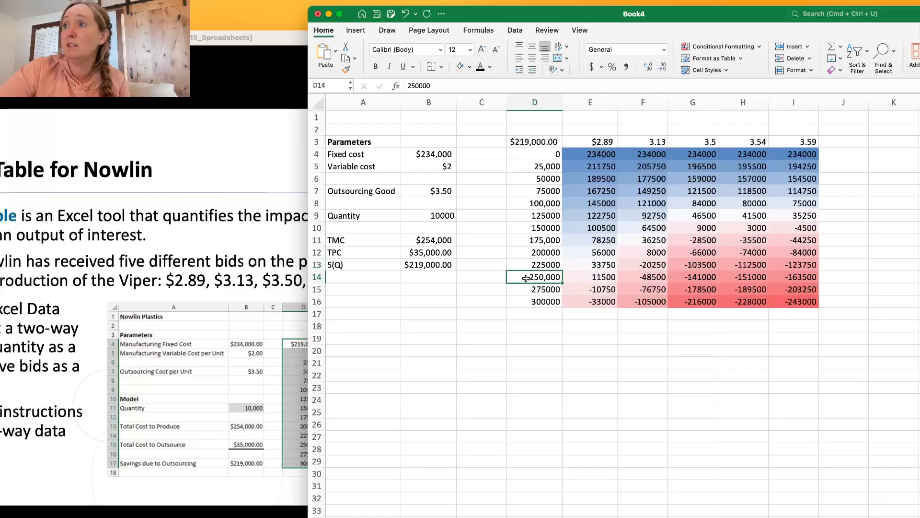
pyautogui.click(582, 277)
pyautogui.click(535, 272)
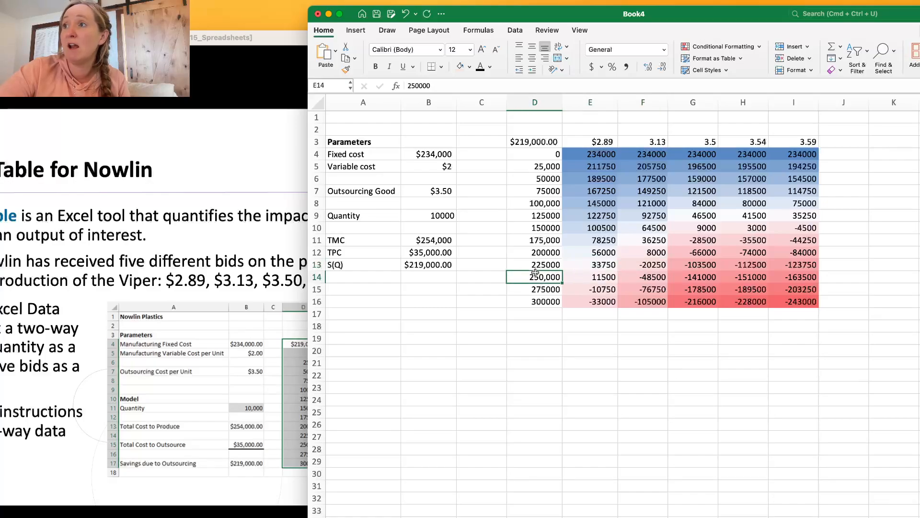
pyautogui.click(593, 273)
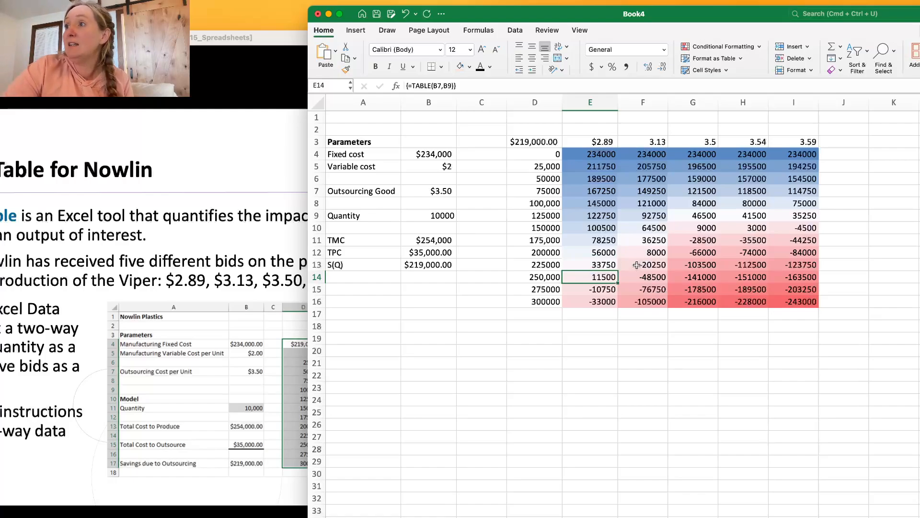
pyautogui.click(655, 252)
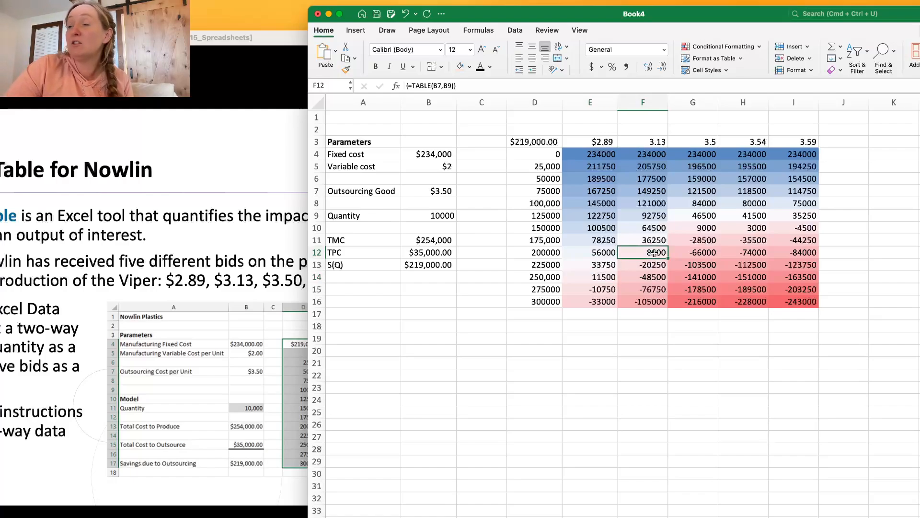
pyautogui.press('Up')
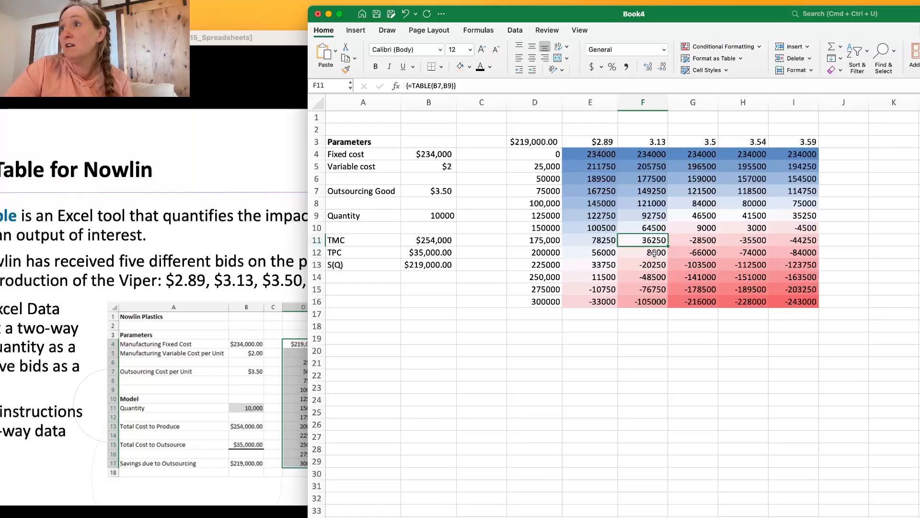
pyautogui.press('Right')
pyautogui.press('Up')
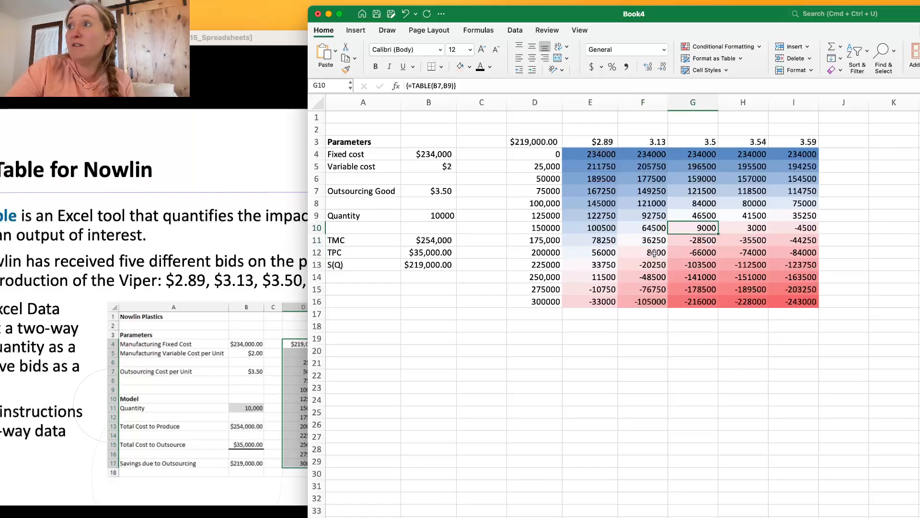
# Compare the savings of the 3.5 and 3.54 bids at quantity 150000, and examine the last positive savings for the 3.59 bid.
pyautogui.press('Right')
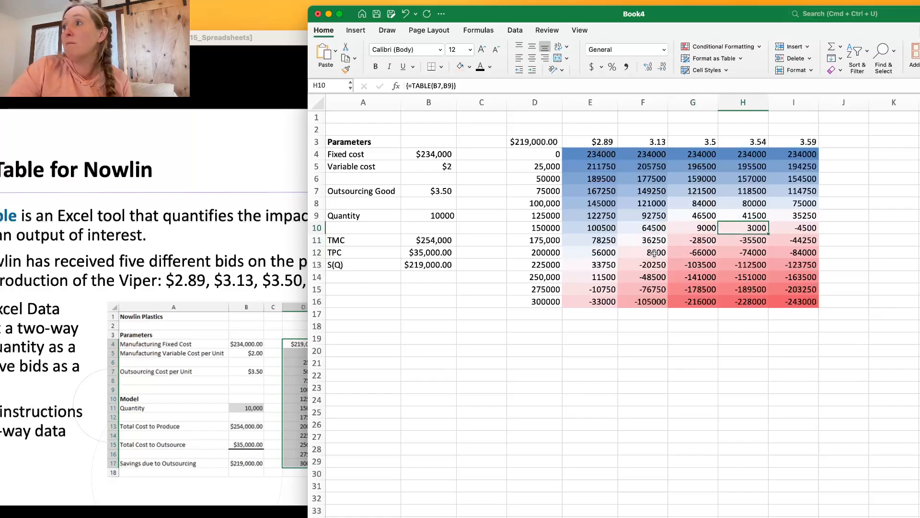
pyautogui.press('Left')
pyautogui.press('Right')
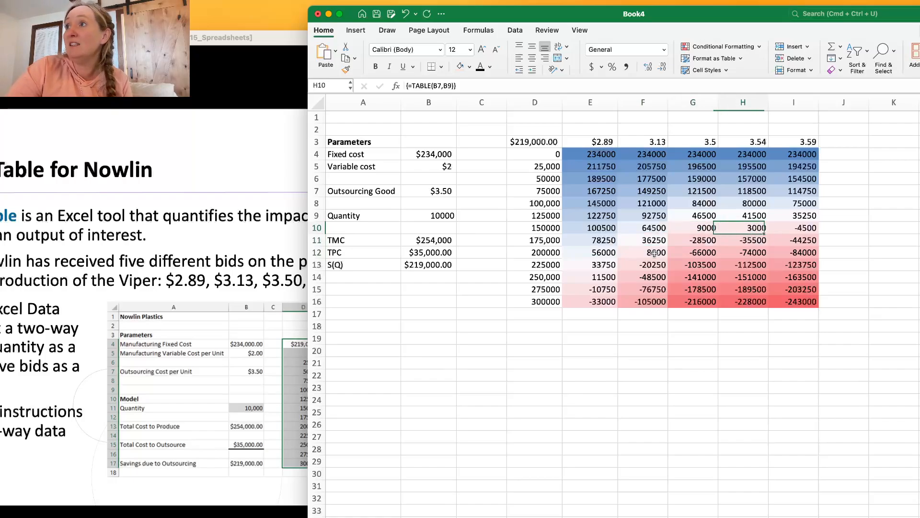
pyautogui.press('Left')
pyautogui.press('Right')
pyautogui.press('Left')
pyautogui.press('Right')
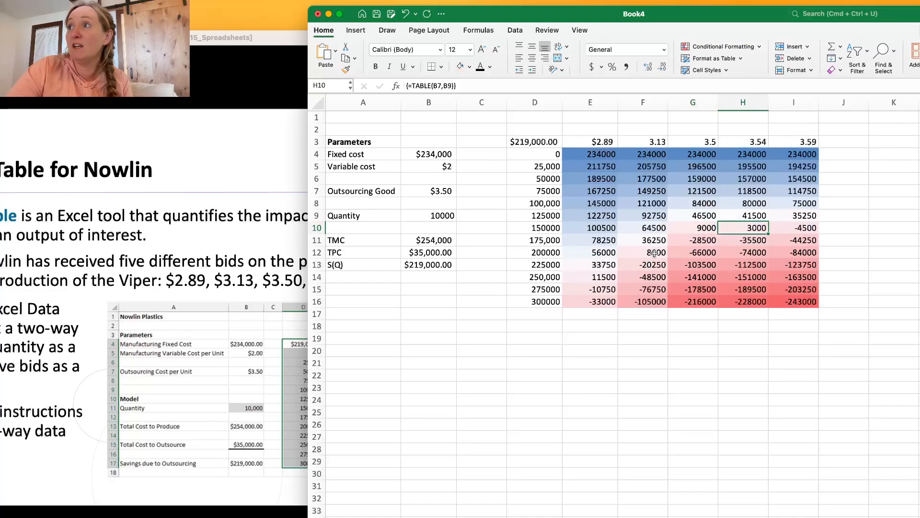
pyautogui.press('Left')
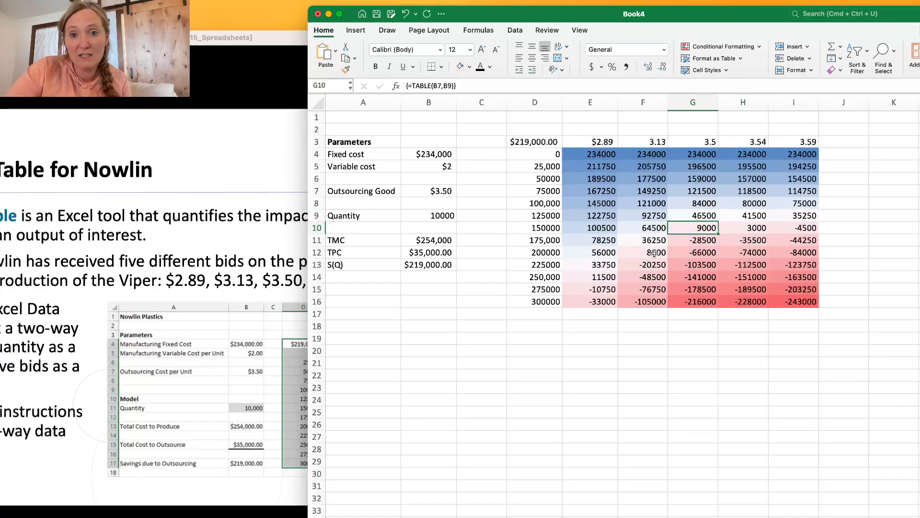
pyautogui.press('Right')
pyautogui.press('Left')
pyautogui.press('Right')
pyautogui.press('Left')
pyautogui.press('Right')
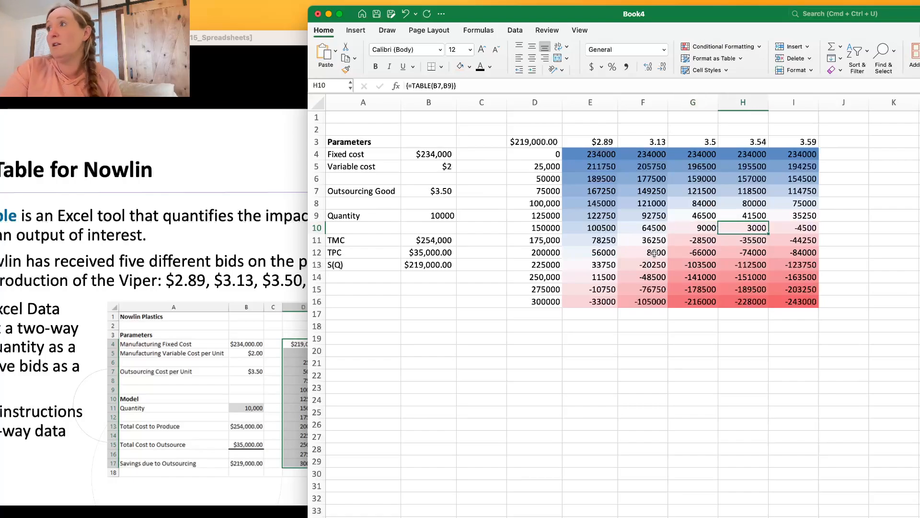
pyautogui.press('Up')
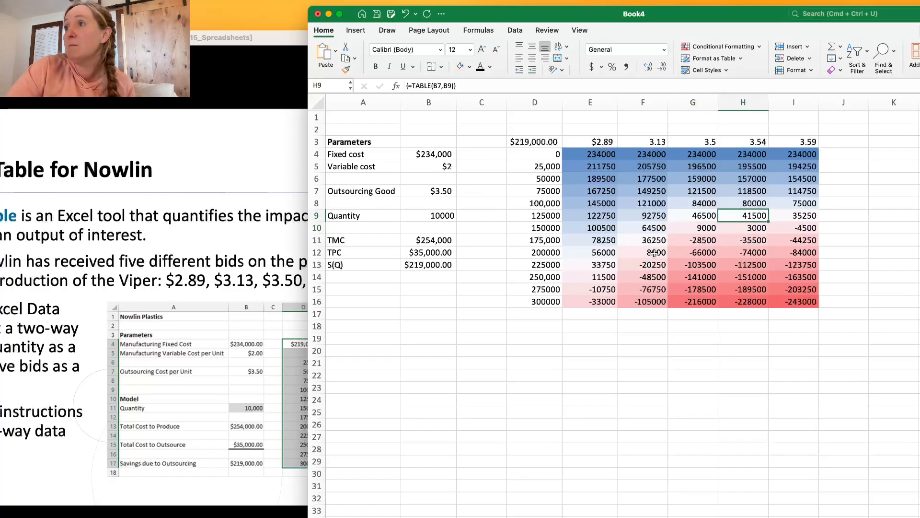
pyautogui.press('Right')
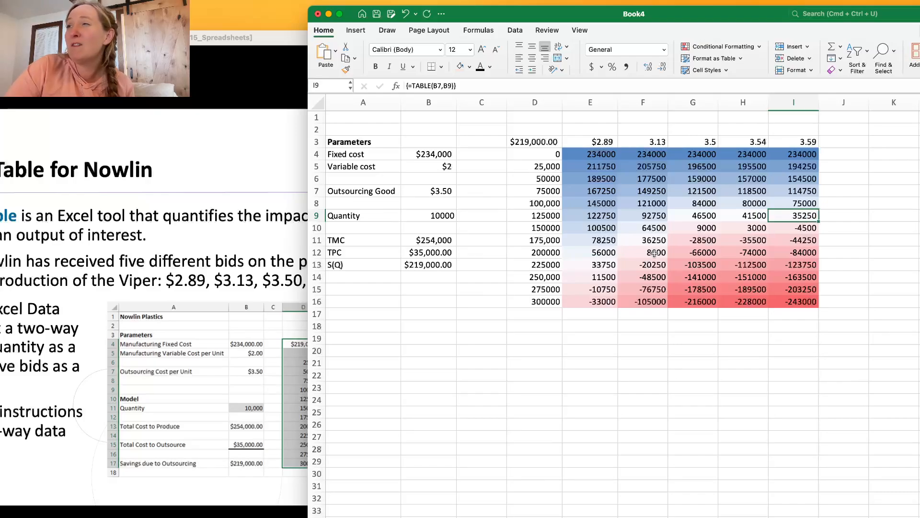